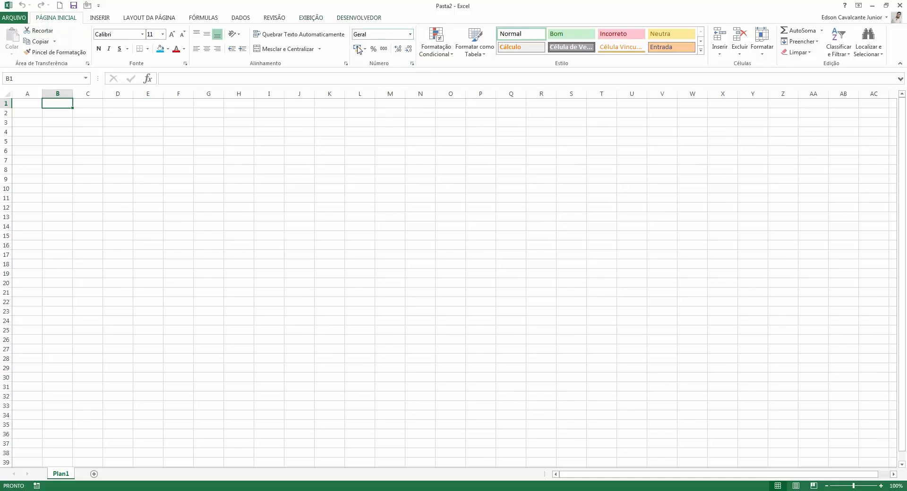
# Enter the person's full name in F4 and AutoFit column F to show it entirely.
pyautogui.click(195, 132)
pyautogui.click(186, 130)
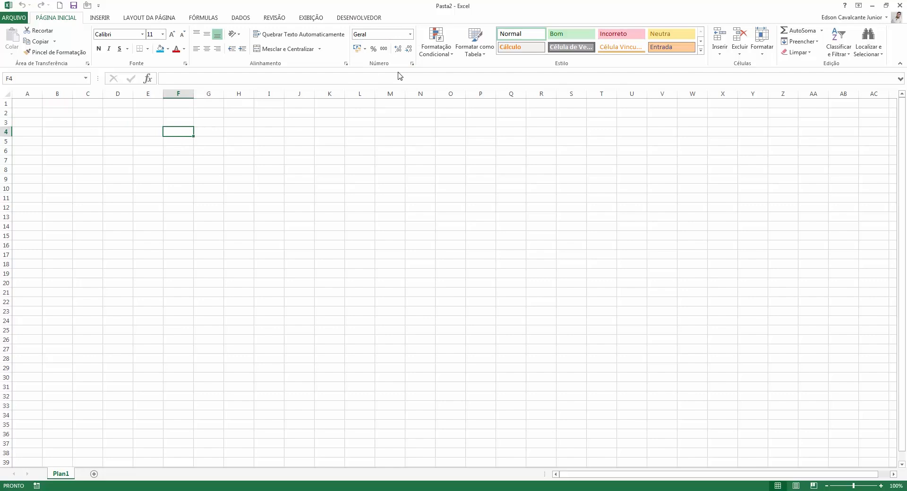
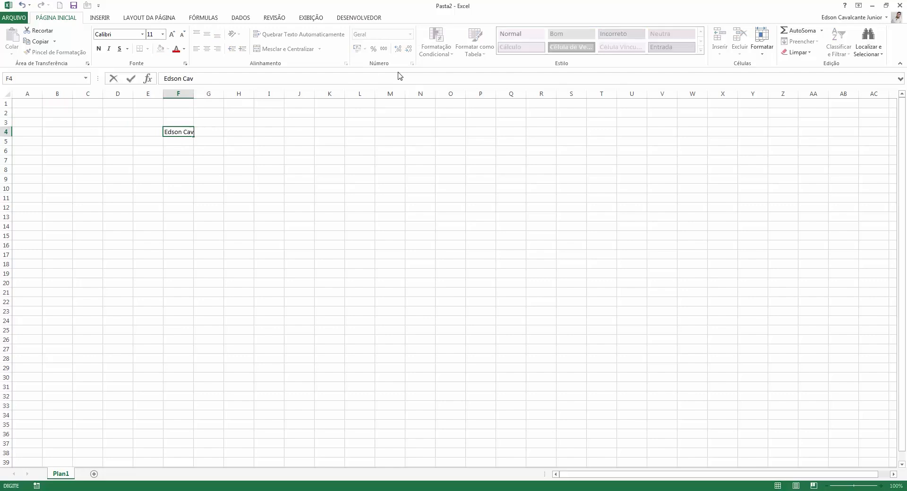
pyautogui.press('Return')
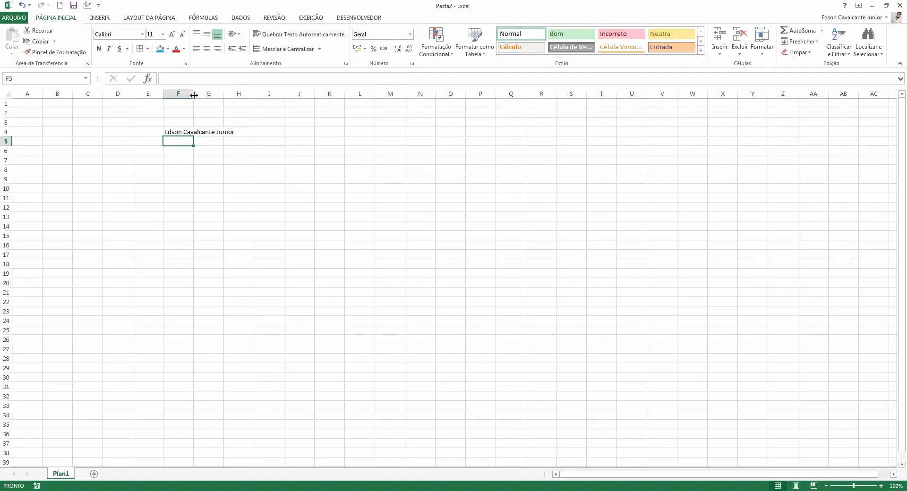
pyautogui.doubleClick(194, 95)
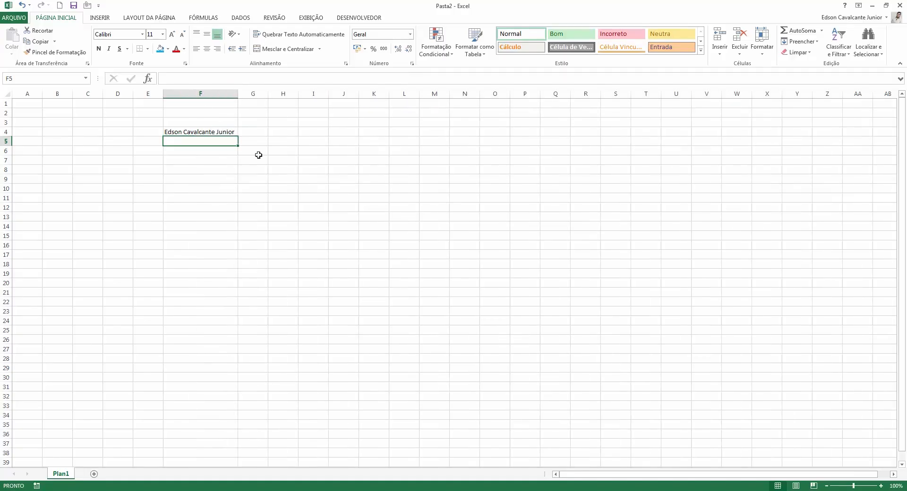
pyautogui.click(235, 216)
# Select empty cells K3 and K10 and display the Number Format category list.
pyautogui.click(205, 133)
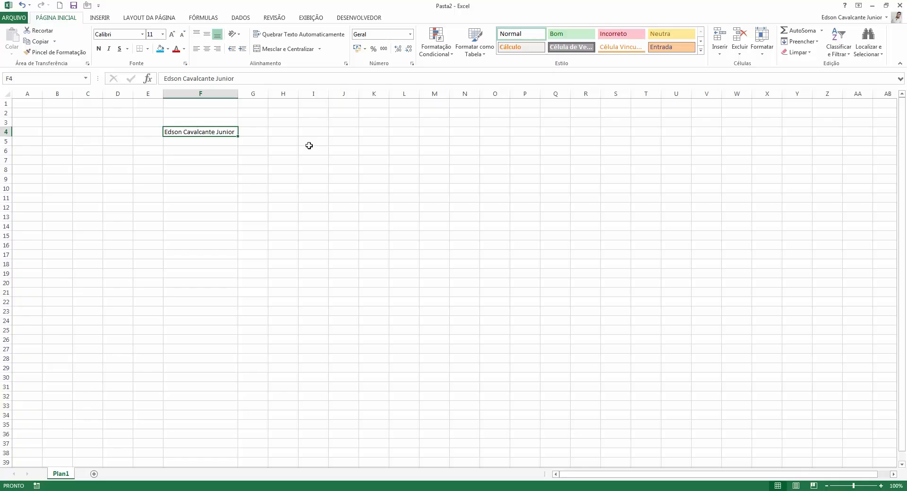
pyautogui.click(367, 122)
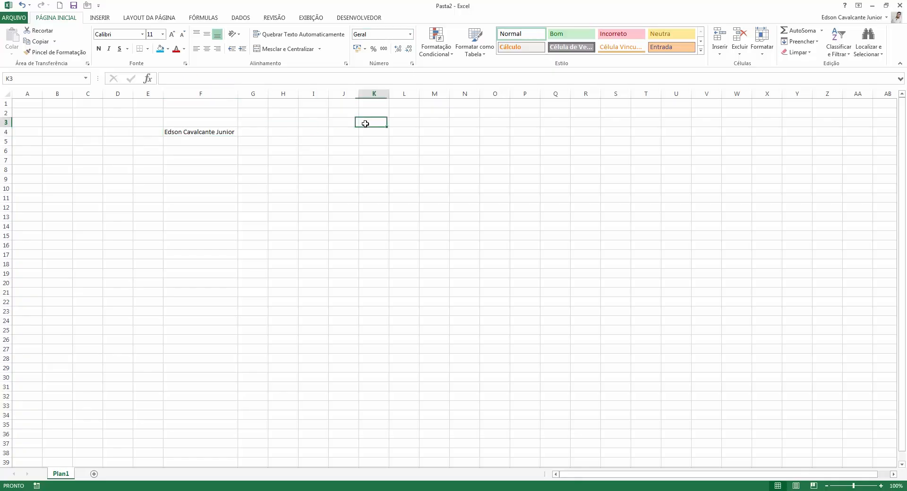
pyautogui.click(372, 191)
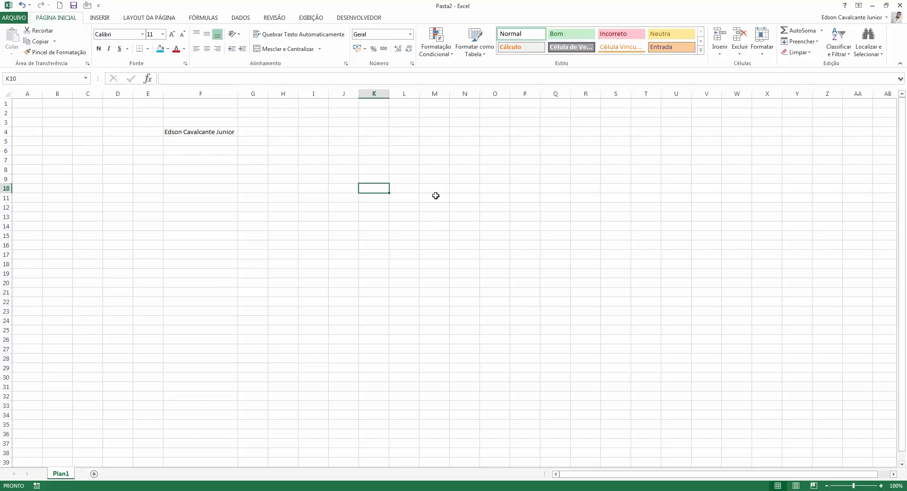
pyautogui.click(410, 34)
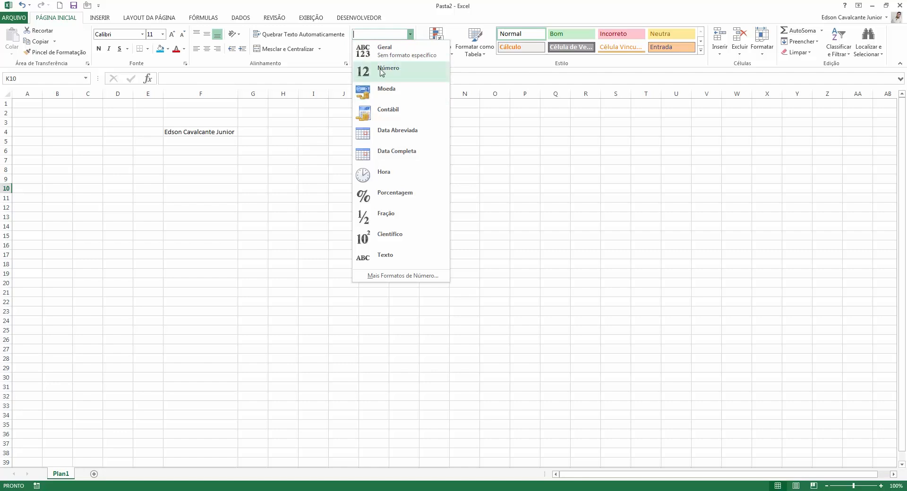
# Apply the Número format to the name in F4, then move down to F5.
pyautogui.click(225, 151)
pyautogui.click(203, 128)
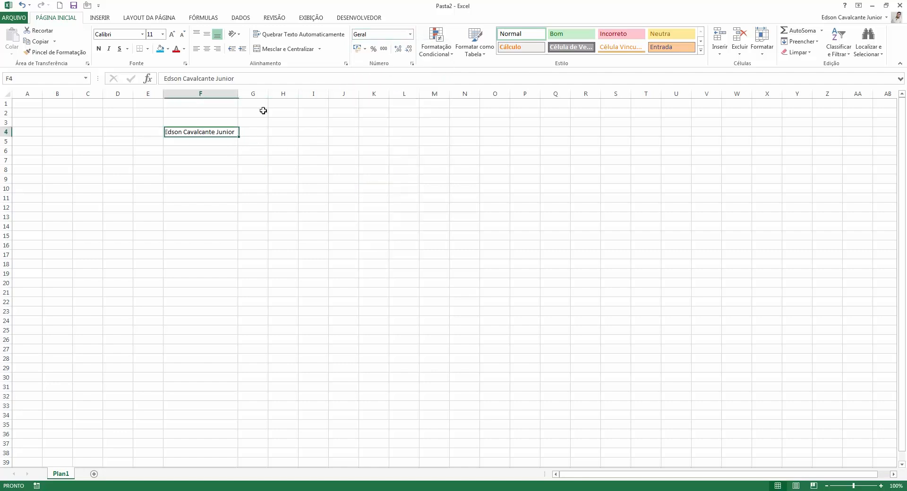
pyautogui.click(410, 34)
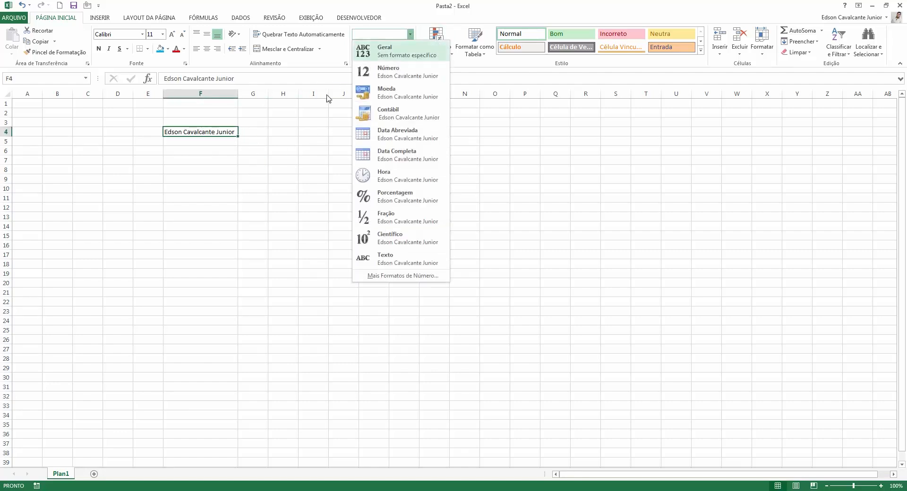
pyautogui.click(403, 70)
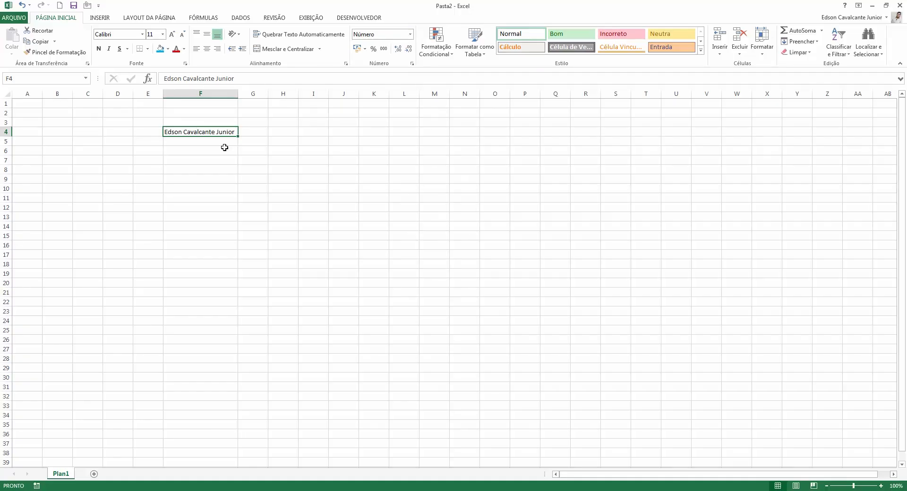
pyautogui.press('Return')
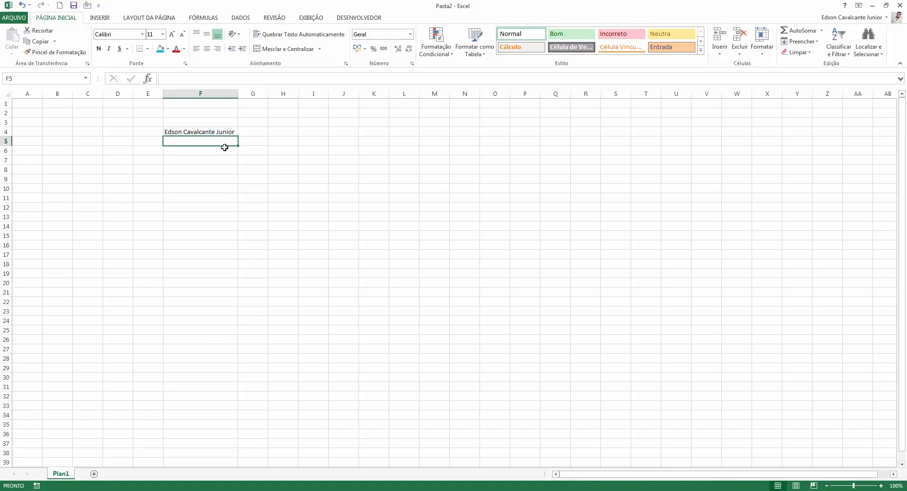
# Enter 100 in F5 and format it as Número, showing 100,00.
pyautogui.write('100')
pyautogui.press('Return')
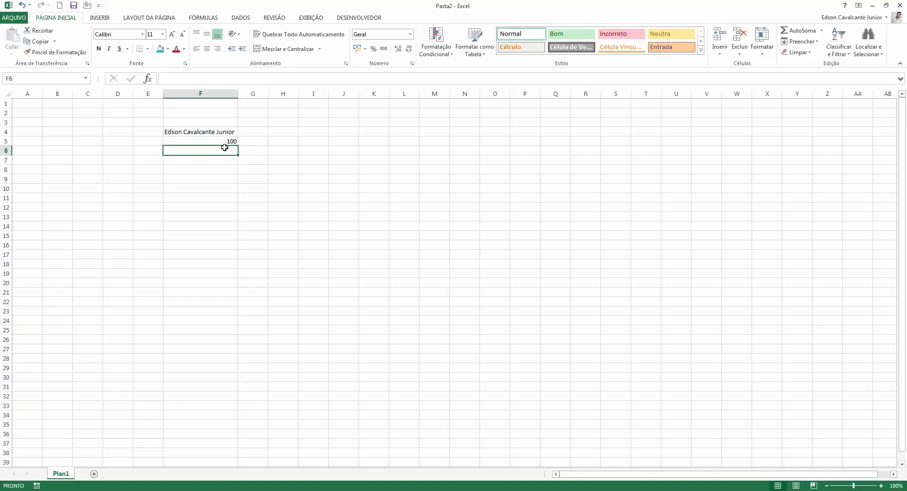
pyautogui.press('Up')
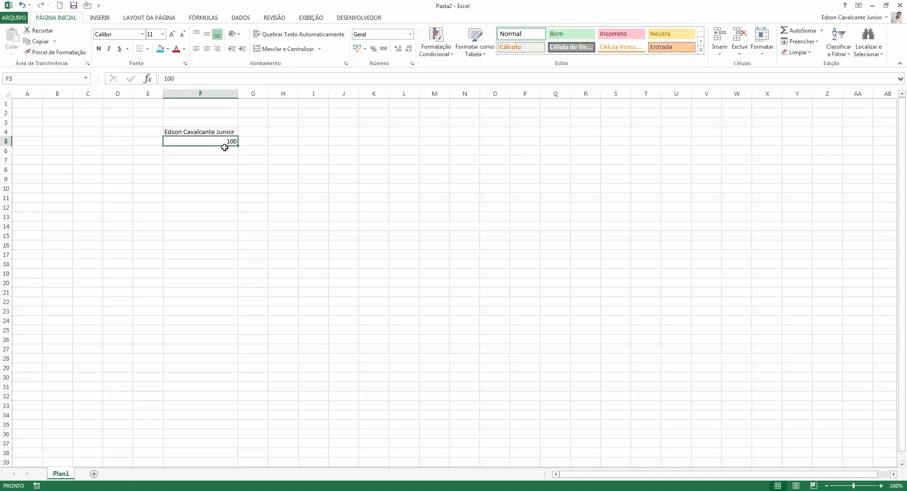
pyautogui.click(410, 35)
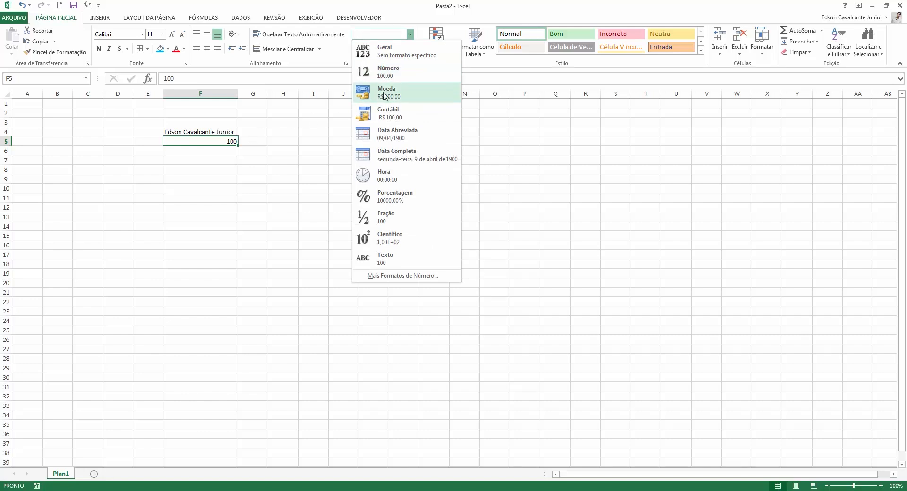
pyautogui.click(402, 78)
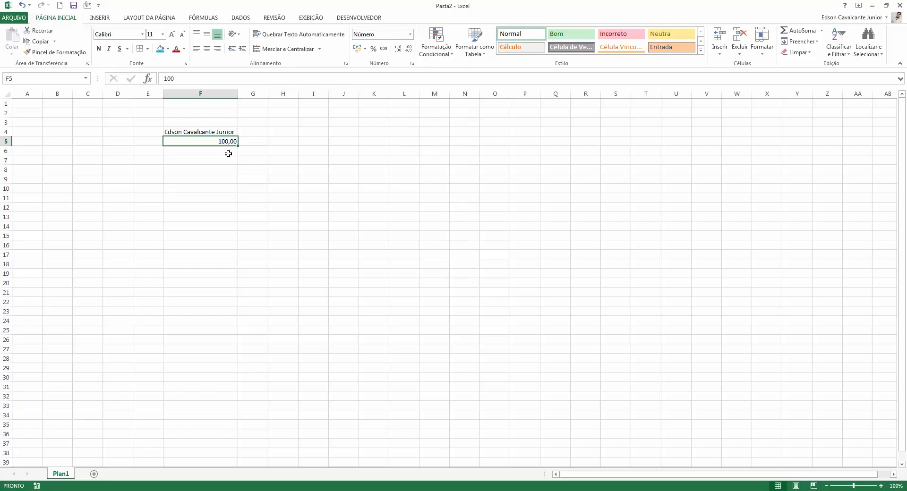
# Edit F5's value to 1000 so it displays 1000,00.
pyautogui.click(411, 35)
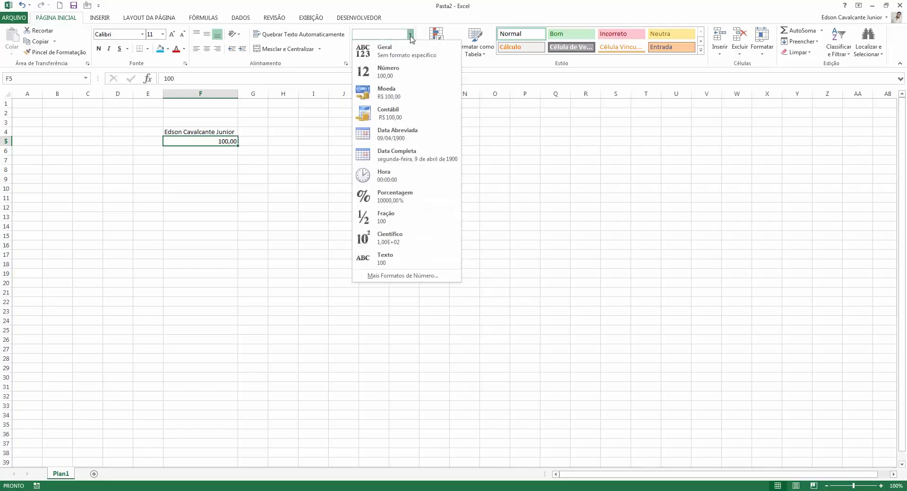
pyautogui.click(411, 34)
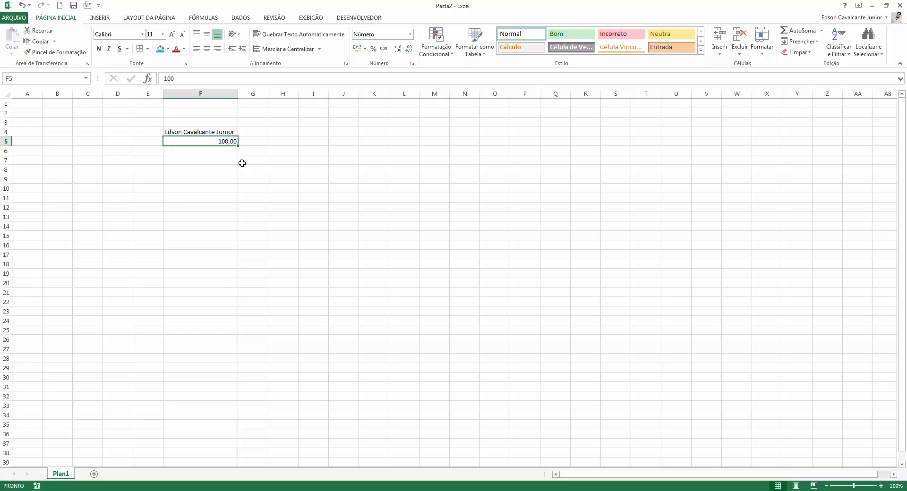
pyautogui.press('F2')
pyautogui.write('0')
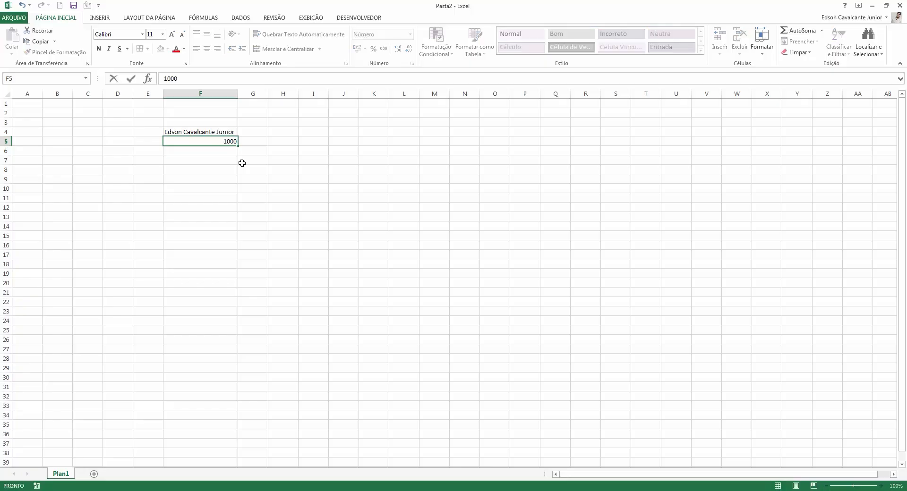
pyautogui.press('Return')
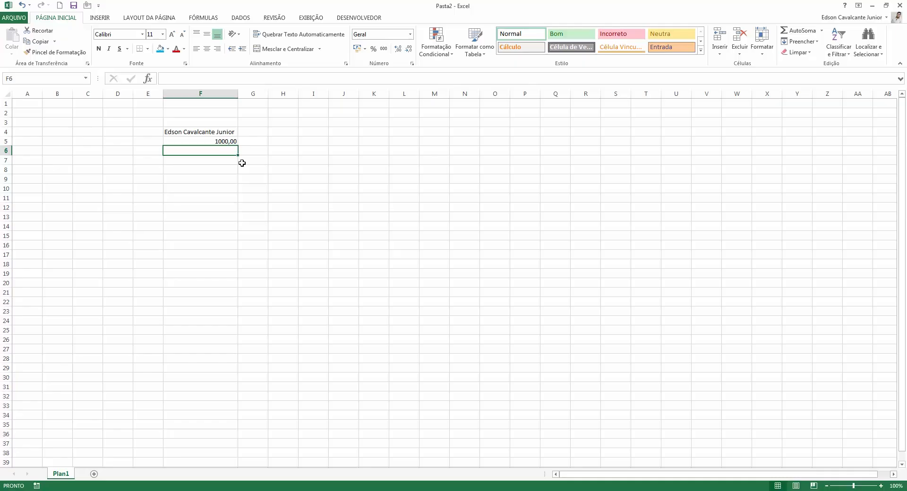
pyautogui.click(410, 35)
pyautogui.click(412, 35)
pyautogui.click(409, 34)
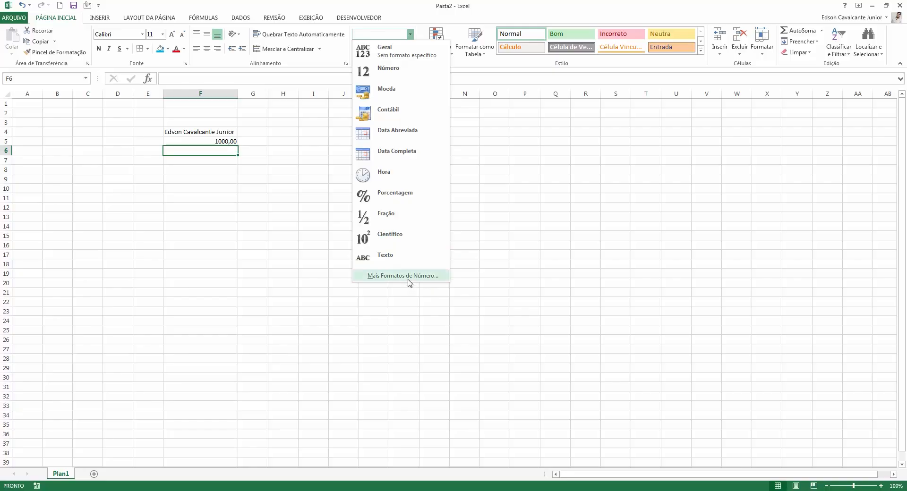
pyautogui.click(431, 279)
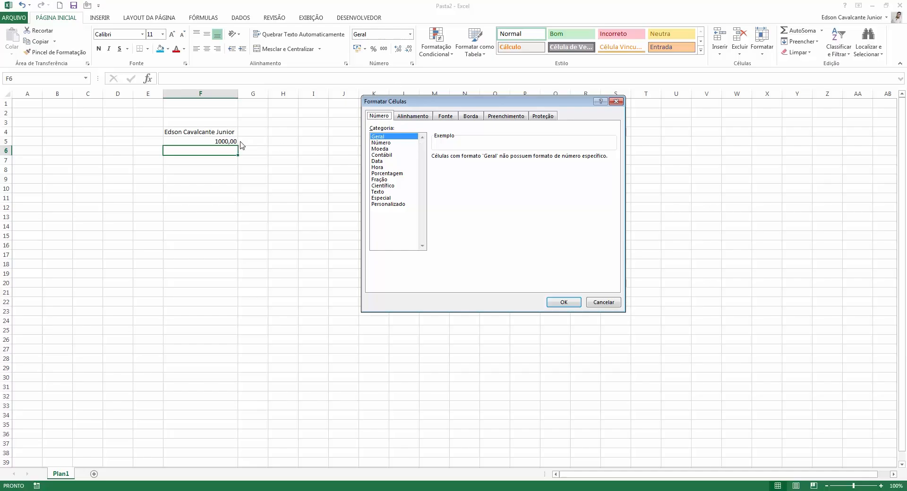
pyautogui.click(603, 302)
pyautogui.click(221, 142)
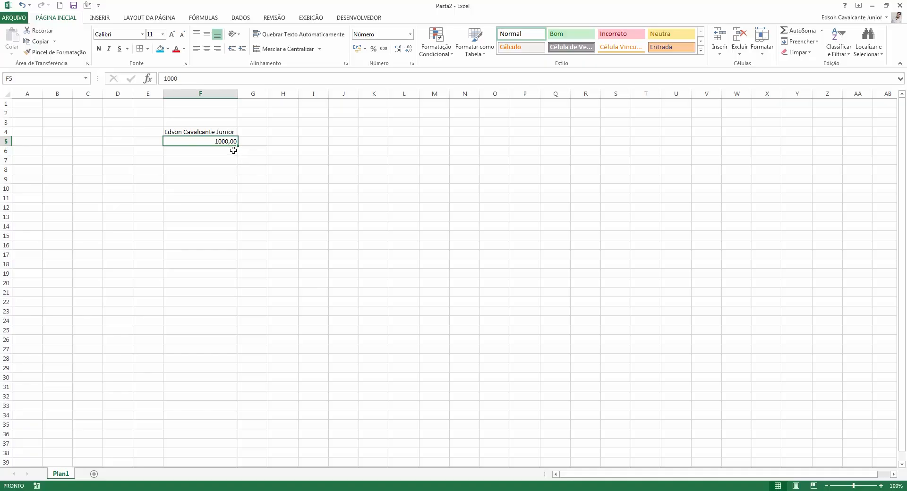
# Zoom to 130% and open Formatar células for F5, moving the dialog aside.
pyautogui.scroll(2, 235, 149)
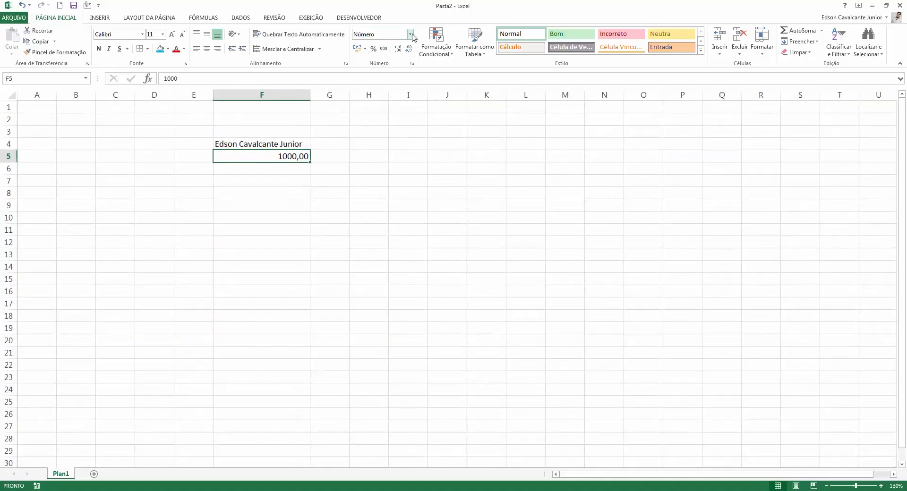
pyautogui.rightClick(276, 158)
pyautogui.click(332, 307)
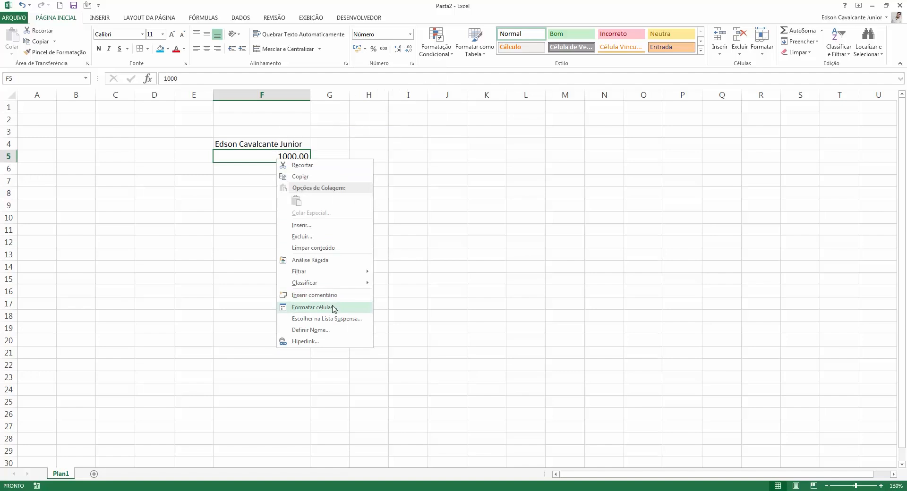
pyautogui.moveTo(374, 199); pyautogui.dragTo(556, 64)
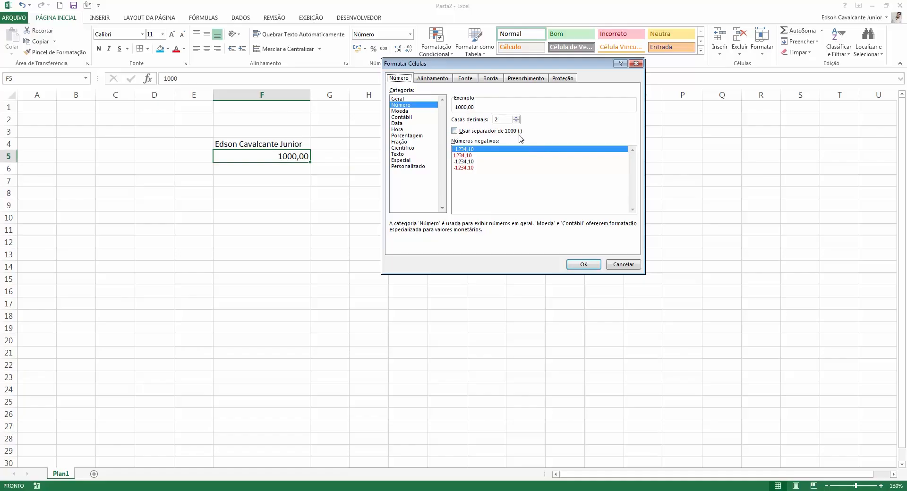
# Toggle Usar separador de 1000 off and back on.
pyautogui.click(466, 134)
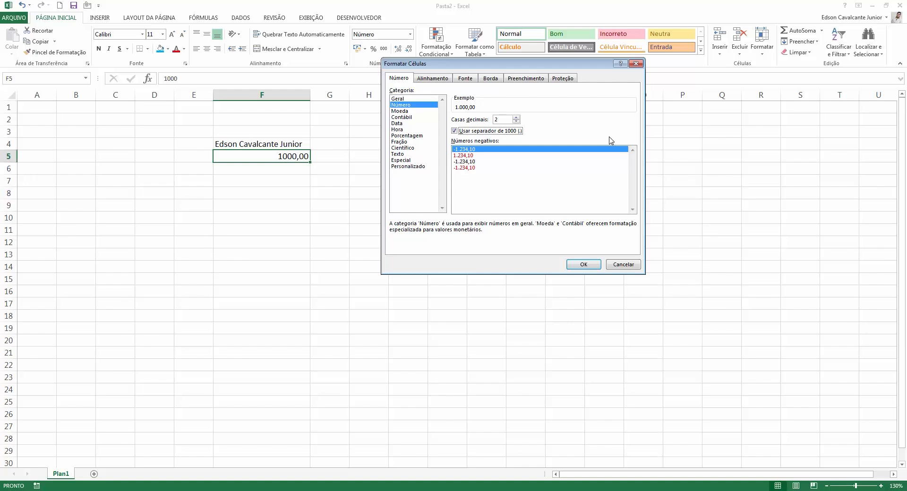
pyautogui.click(463, 133)
pyautogui.click(467, 134)
# Preview 5 and 10 decimal places, then set Casas decimais to 2.
pyautogui.click(516, 117)
pyautogui.click(516, 117)
pyautogui.click(516, 117)
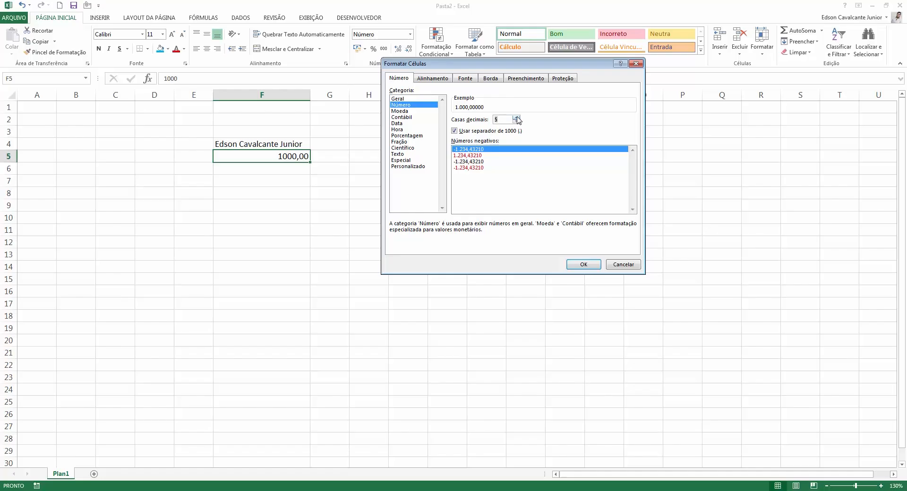
pyautogui.click(516, 117)
pyautogui.click(516, 118)
pyautogui.click(516, 117)
pyautogui.click(516, 117)
pyautogui.click(516, 117)
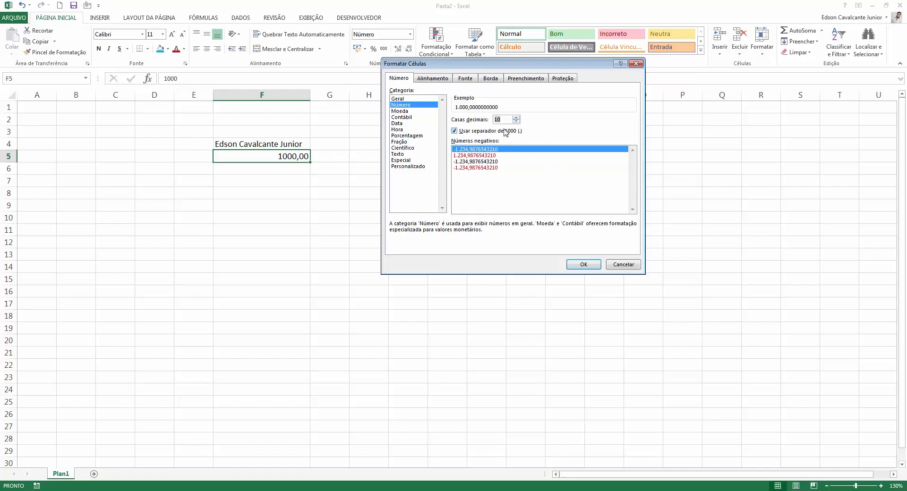
pyautogui.write('2')
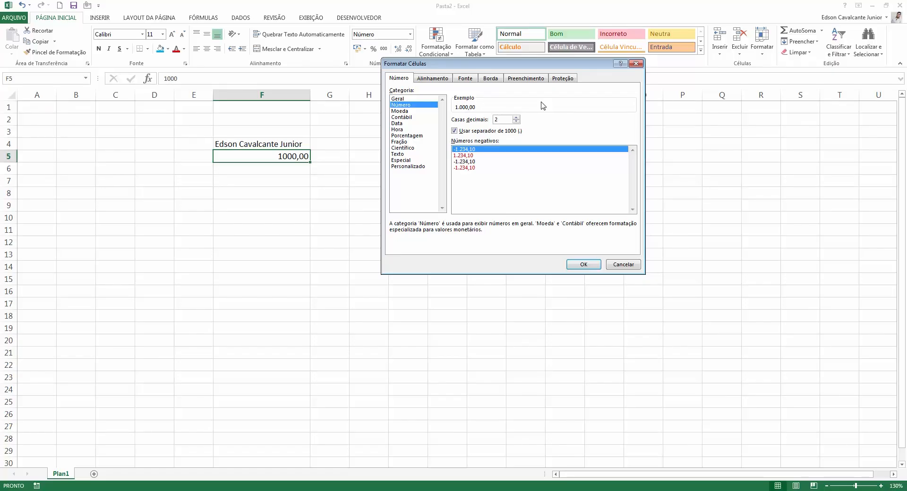
# Spin decimal places up to 3 and 4, then back down to 2.
pyautogui.click(517, 117)
pyautogui.click(517, 117)
pyautogui.click(517, 122)
pyautogui.click(517, 121)
# Preview each negative-number style, keep the plain minus-sign style, and confirm with OK.
pyautogui.click(497, 155)
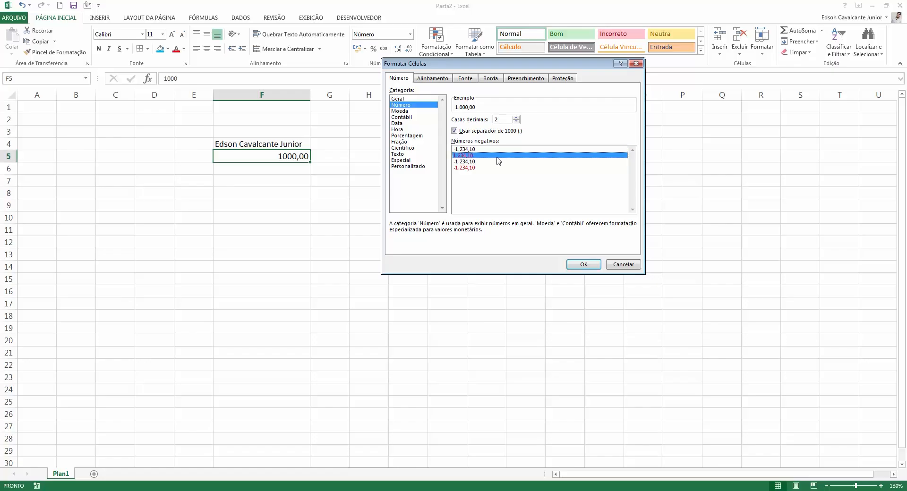
pyautogui.click(513, 149)
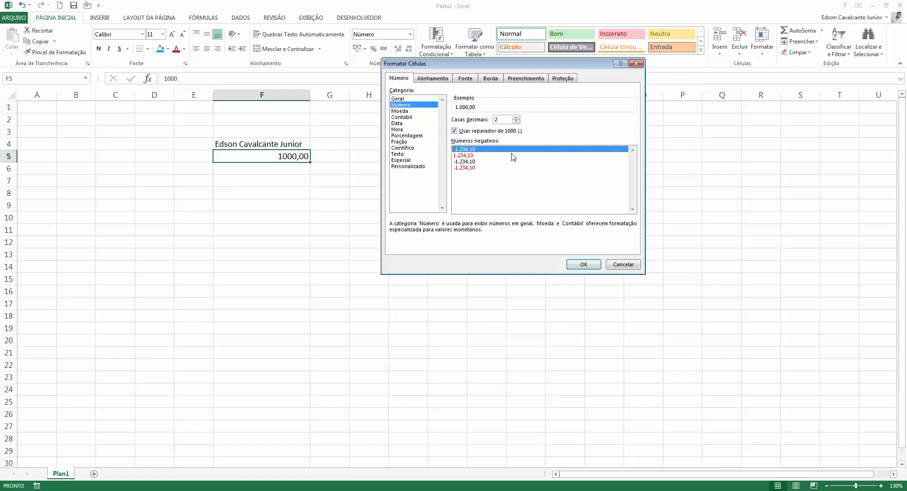
pyautogui.click(512, 156)
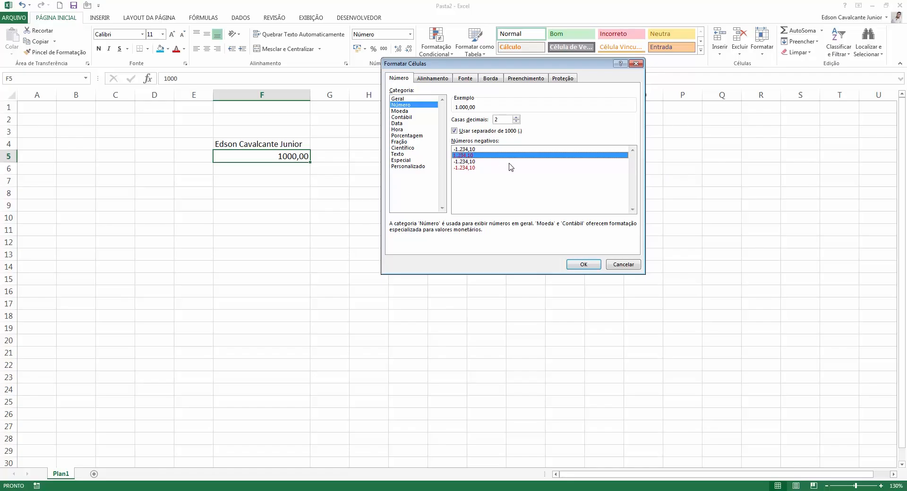
pyautogui.click(472, 167)
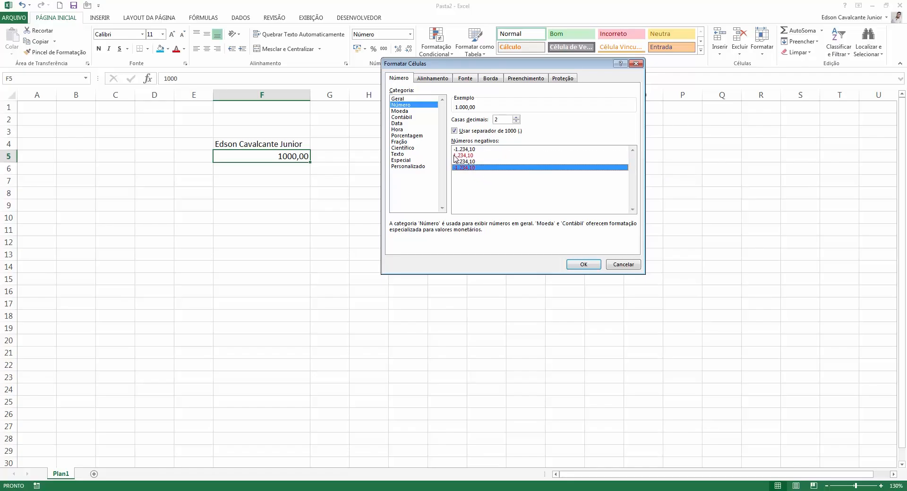
pyautogui.click(466, 155)
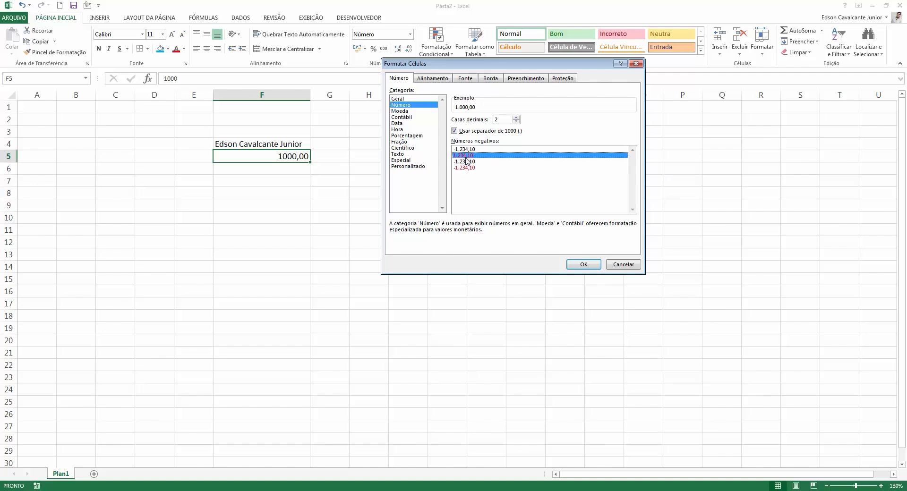
pyautogui.click(467, 162)
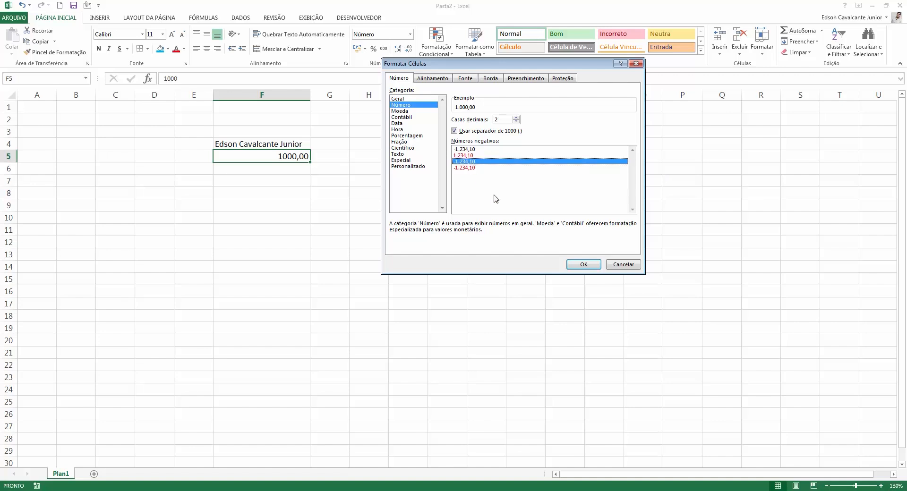
pyautogui.click(489, 149)
pyautogui.click(488, 168)
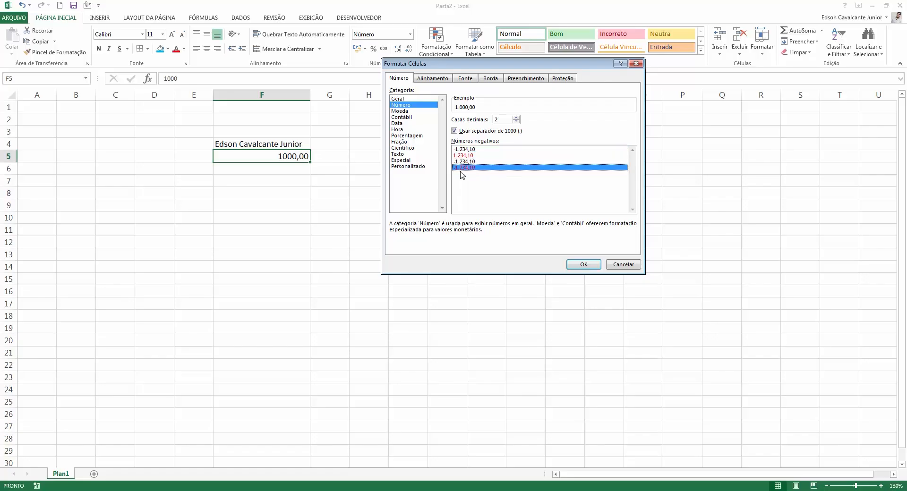
pyautogui.click(472, 149)
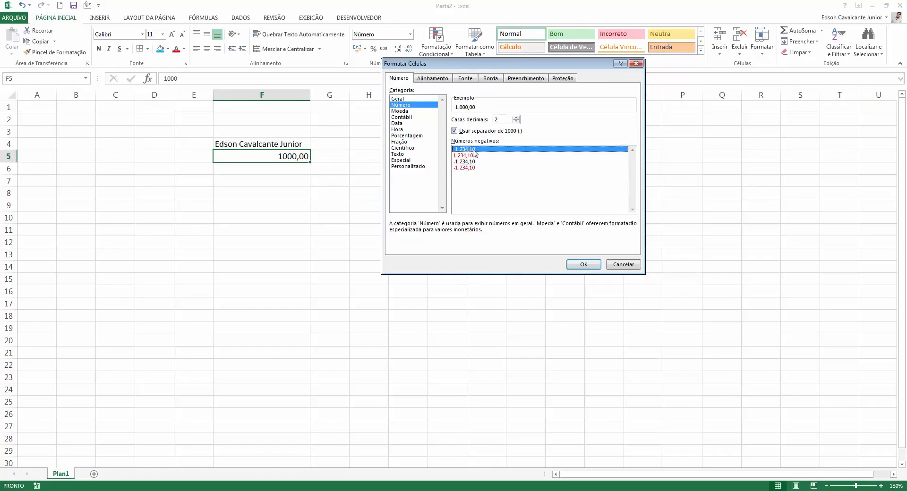
pyautogui.click(583, 265)
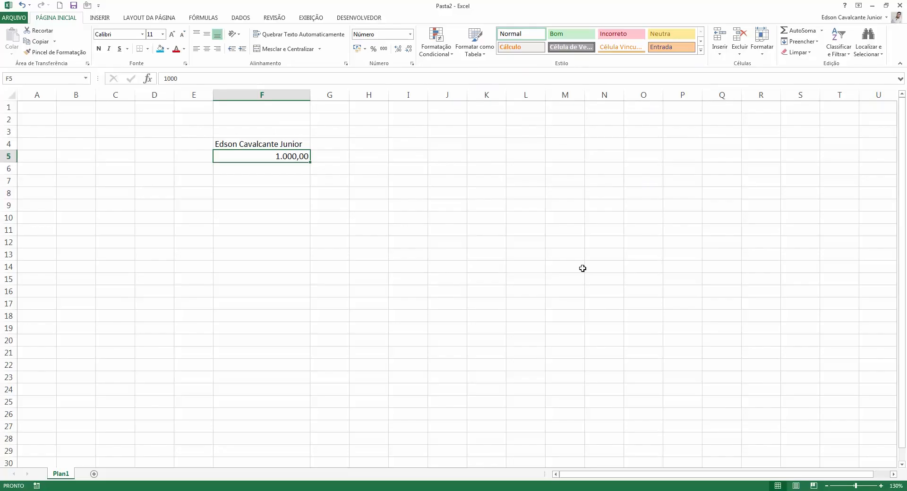
# Switch F5 to the Moeda category with 2 decimal places.
pyautogui.click(413, 64)
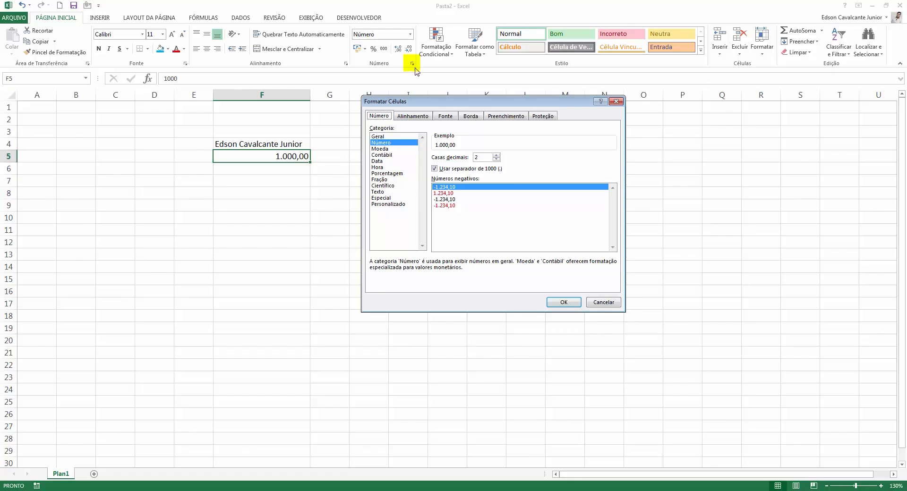
pyautogui.moveTo(410, 101); pyautogui.dragTo(395, 91)
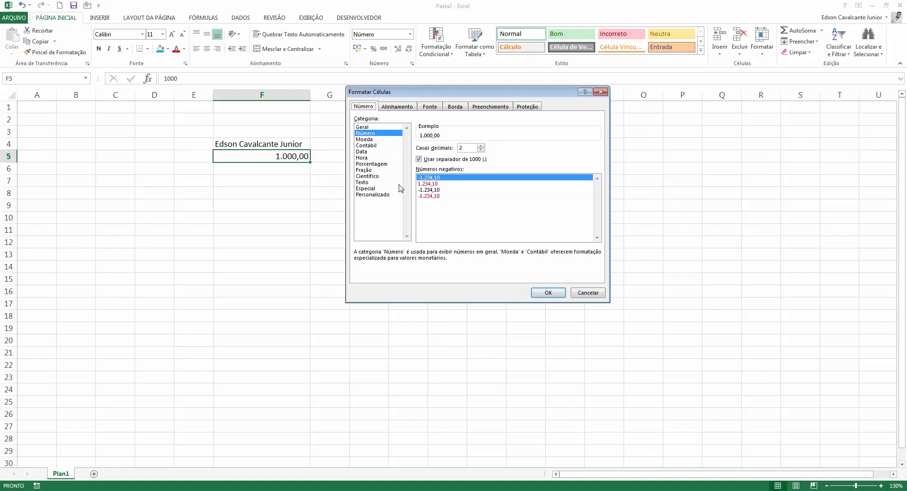
pyautogui.click(376, 140)
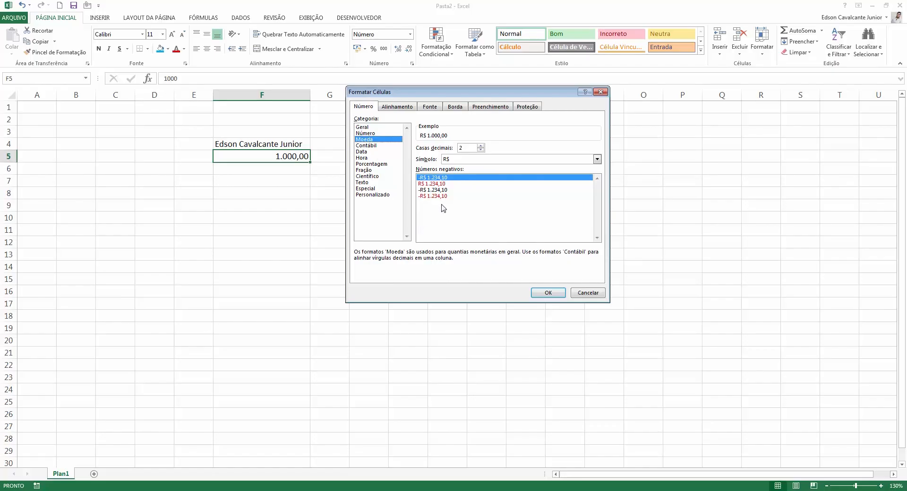
pyautogui.click(481, 146)
pyautogui.click(481, 150)
# Choose the ₺ Turco symbol in the Símbolo list and apply it to F5.
pyautogui.click(588, 159)
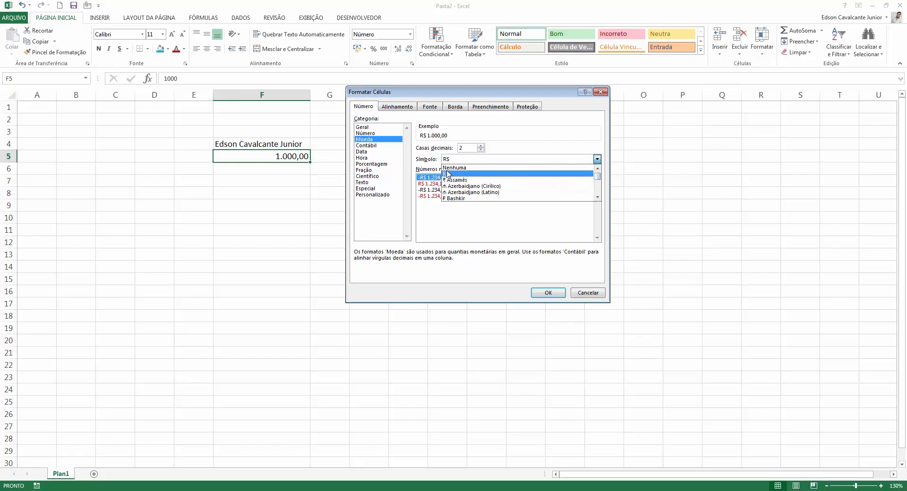
pyautogui.click(598, 197)
pyautogui.click(597, 198)
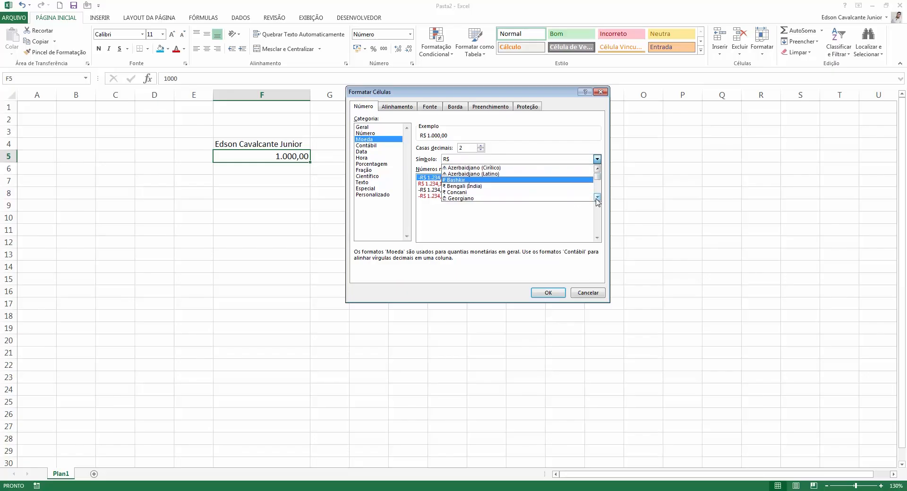
pyautogui.click(597, 197)
pyautogui.click(597, 198)
pyautogui.click(597, 197)
pyautogui.click(597, 197)
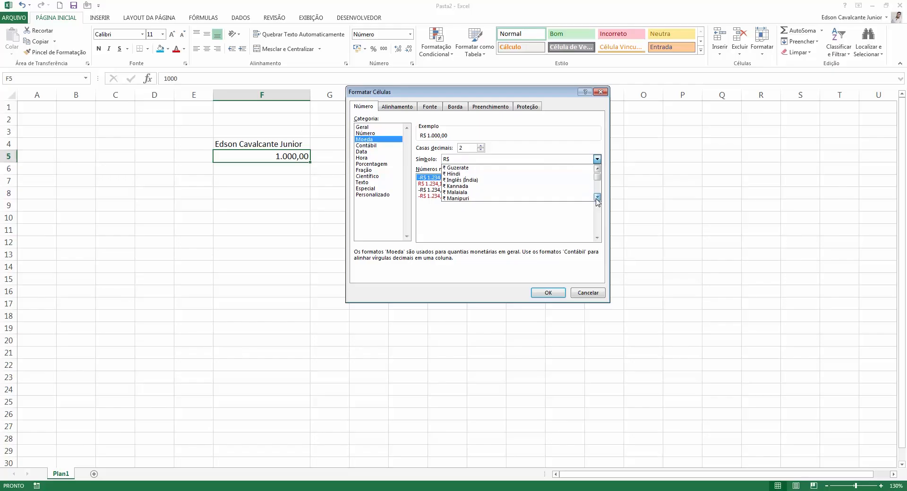
pyautogui.click(597, 197)
pyautogui.click(597, 198)
pyautogui.click(597, 198)
pyautogui.click(597, 198)
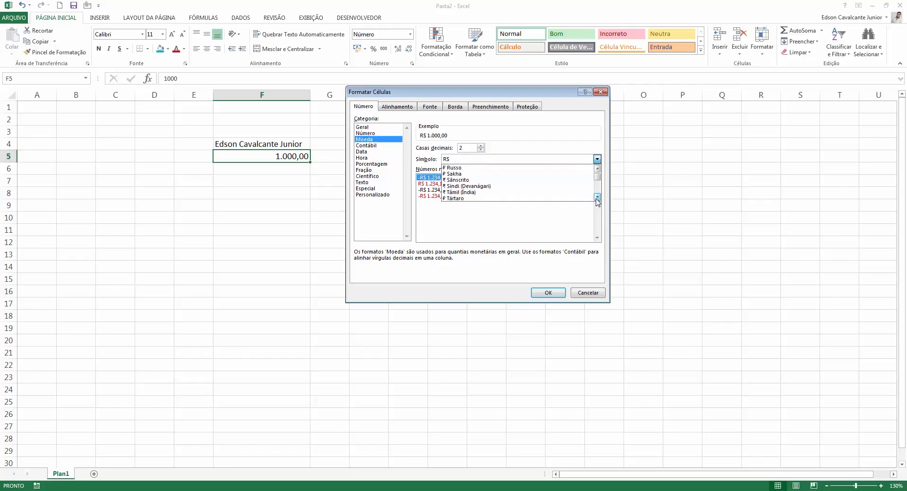
pyautogui.click(597, 197)
pyautogui.click(598, 197)
pyautogui.click(495, 193)
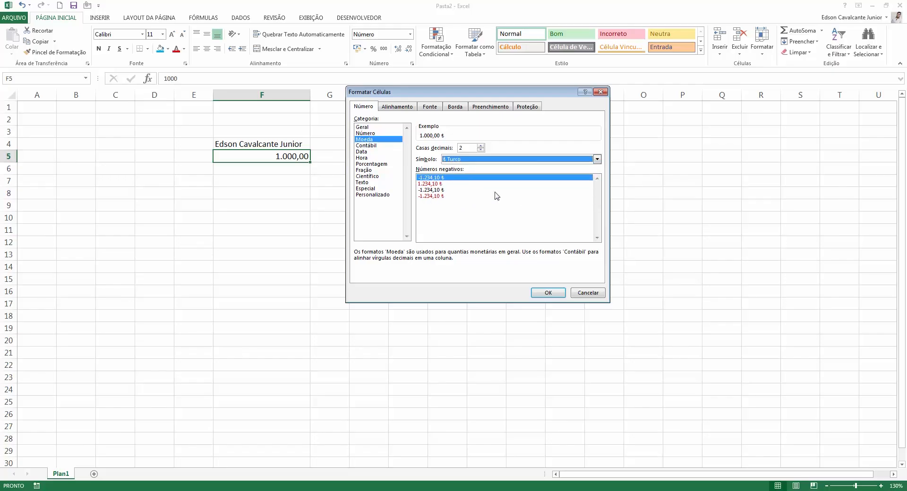
pyautogui.click(546, 292)
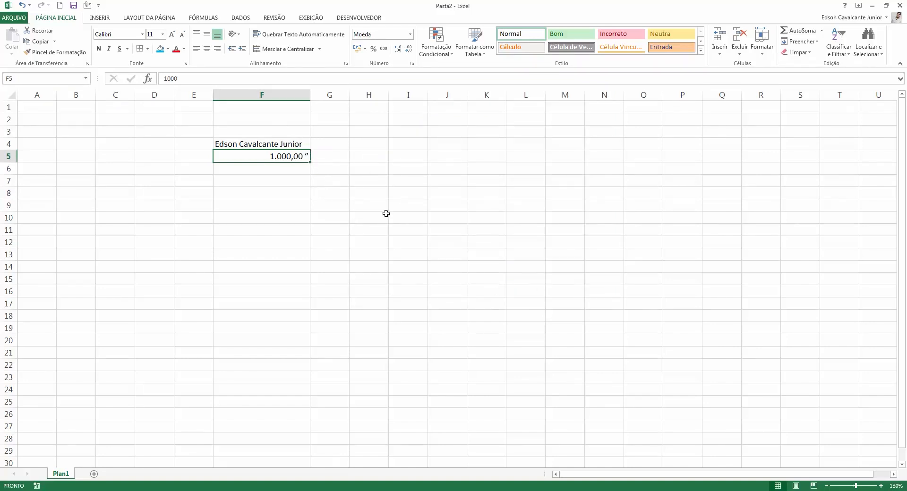
# Change F5's currency symbol from ₺ to R$, keeping the first negative currency style.
pyautogui.click(412, 63)
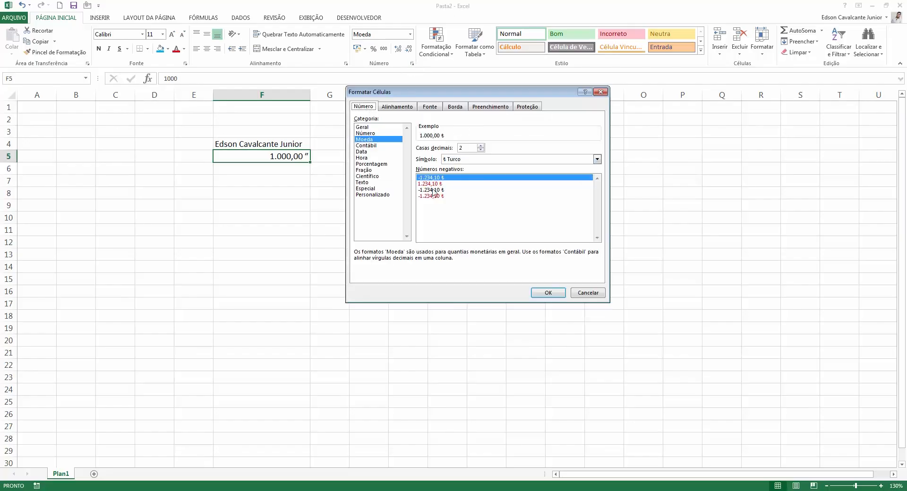
pyautogui.click(464, 160)
pyautogui.scroll(10, 472, 182)
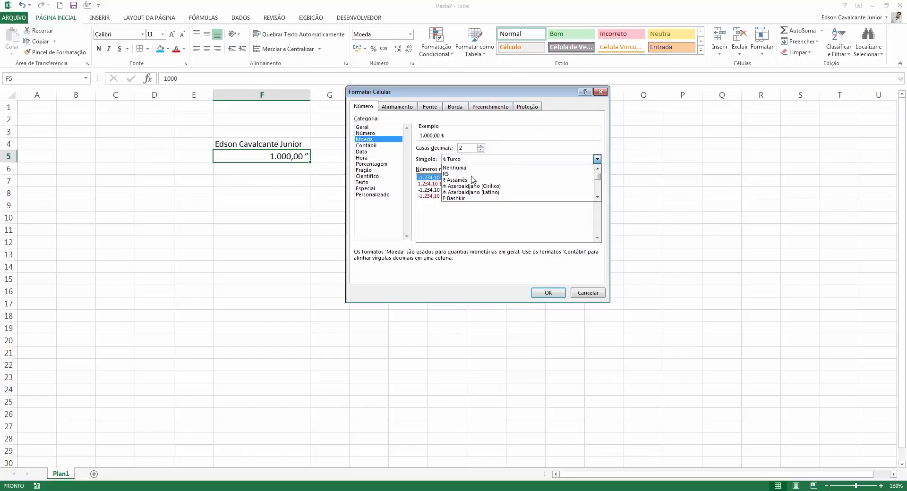
pyautogui.click(458, 174)
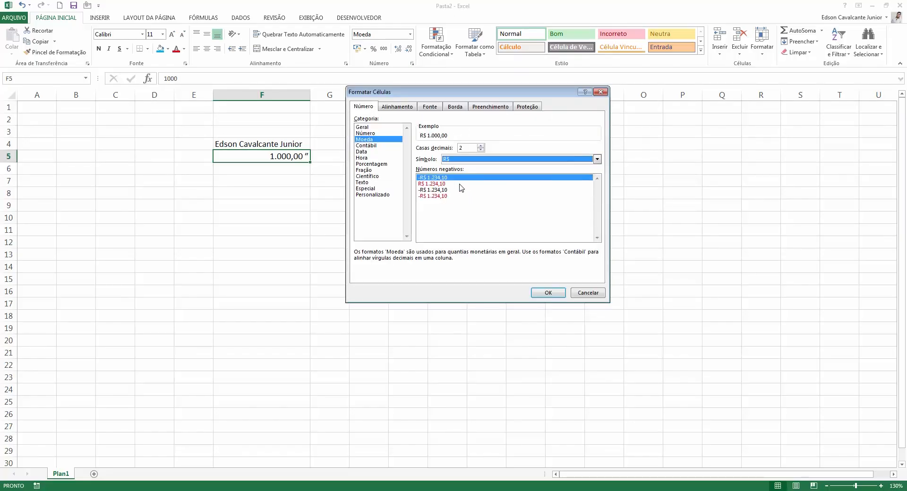
pyautogui.click(459, 184)
pyautogui.click(444, 190)
pyautogui.click(485, 196)
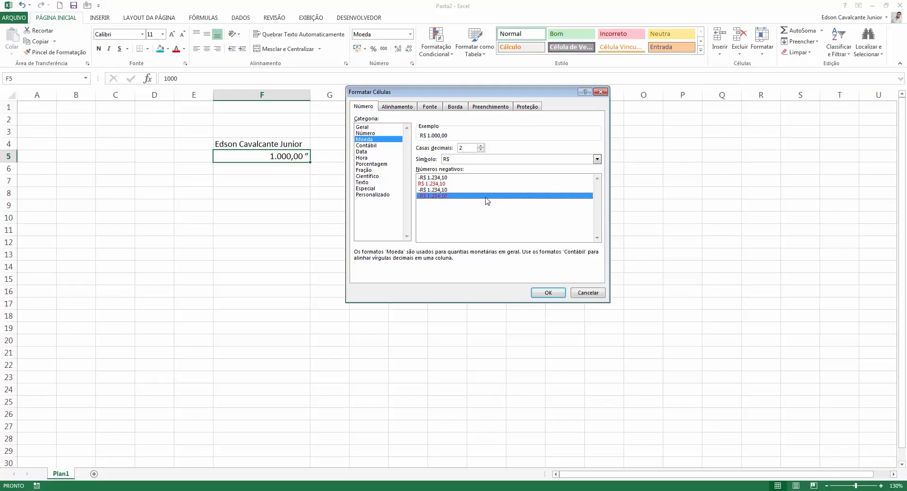
pyautogui.click(443, 178)
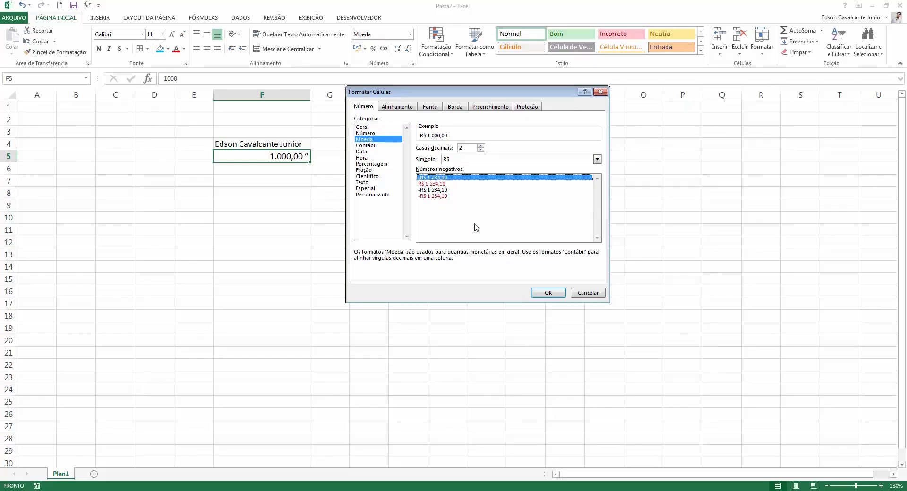
pyautogui.click(548, 293)
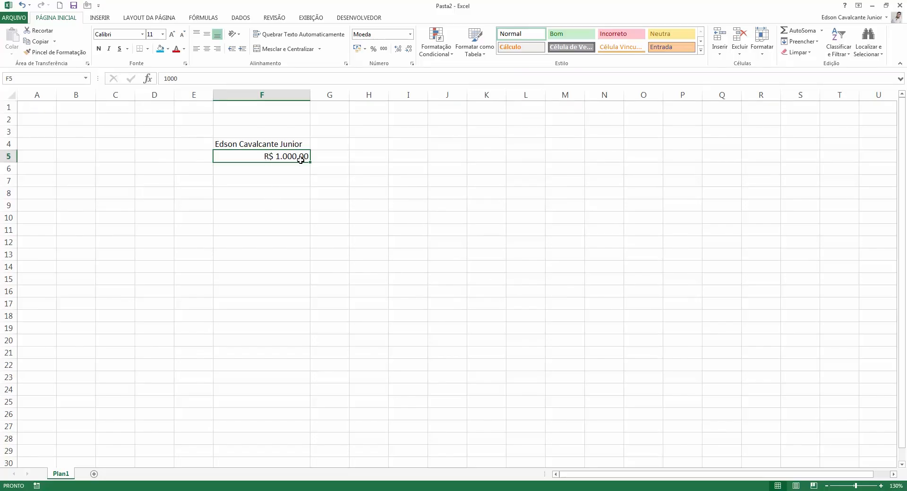
# Enter 5000 in cell F6 and reselect it.
pyautogui.click(365, 50)
pyautogui.click(324, 210)
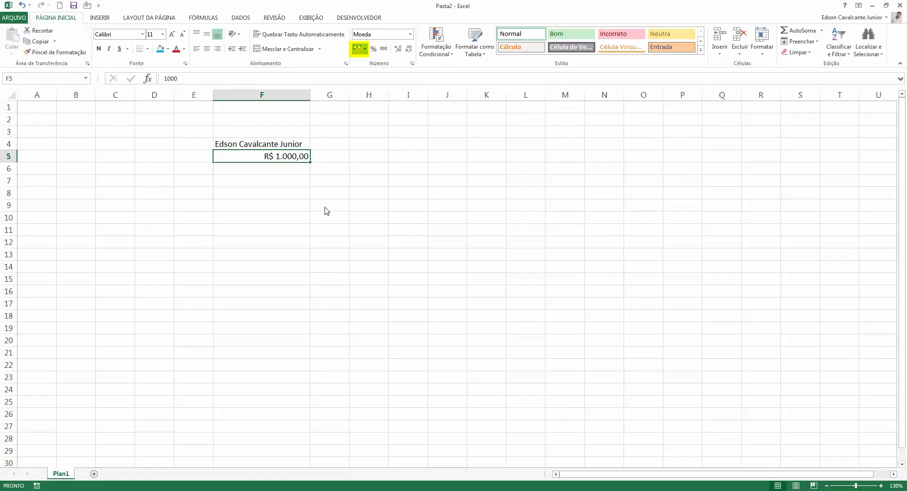
pyautogui.click(285, 169)
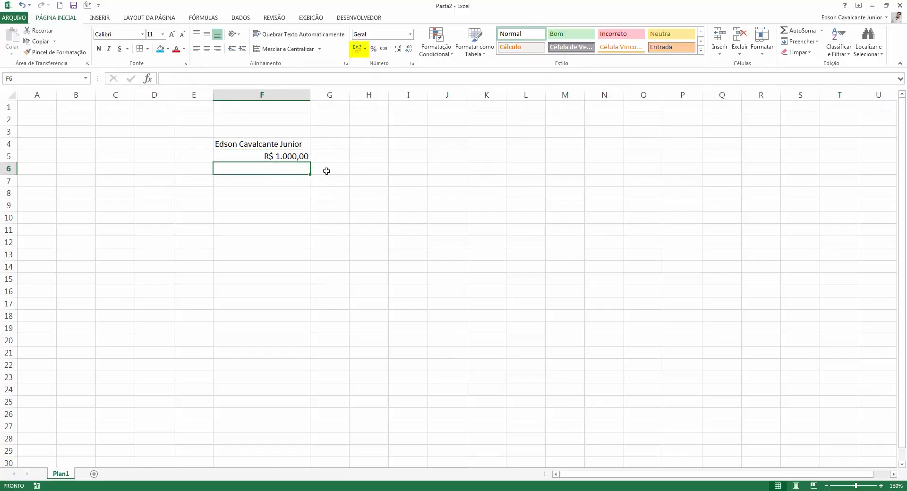
pyautogui.write('5000')
pyautogui.click(327, 171)
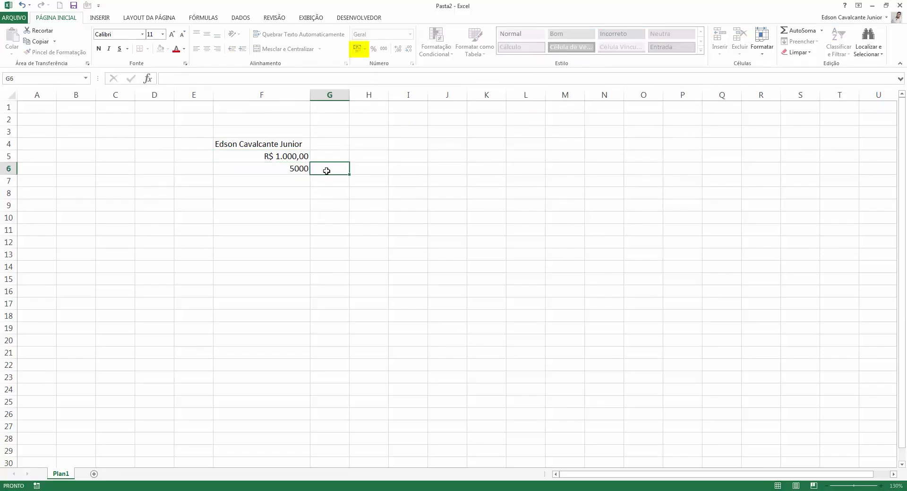
pyautogui.click(295, 171)
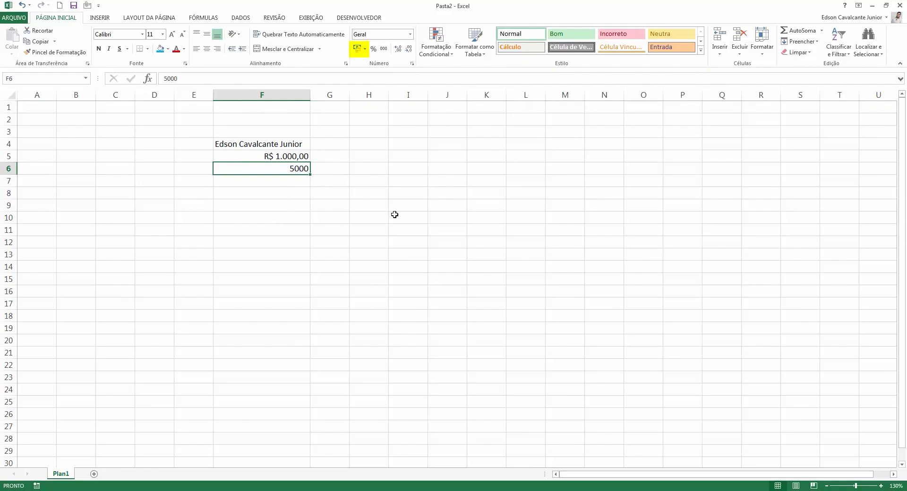
# Apply the accounting format to F6, compare it with Moeda, then revert to Contábil.
pyautogui.click(357, 48)
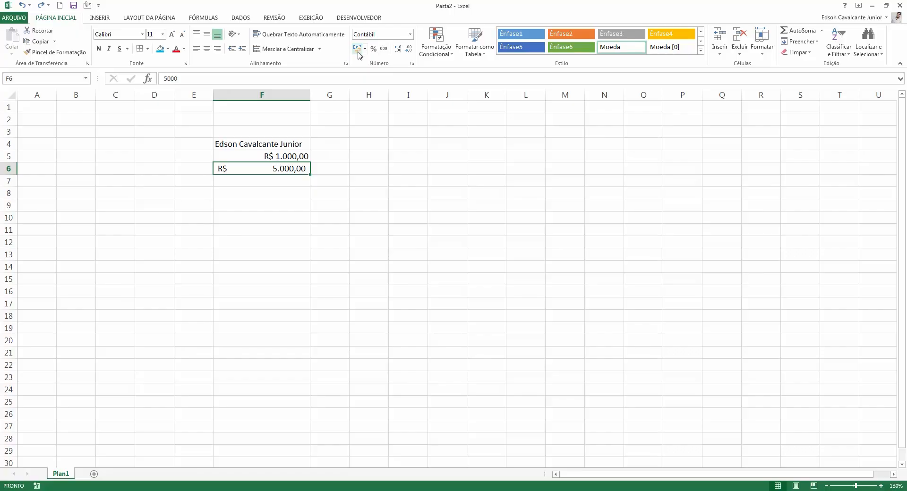
pyautogui.click(411, 37)
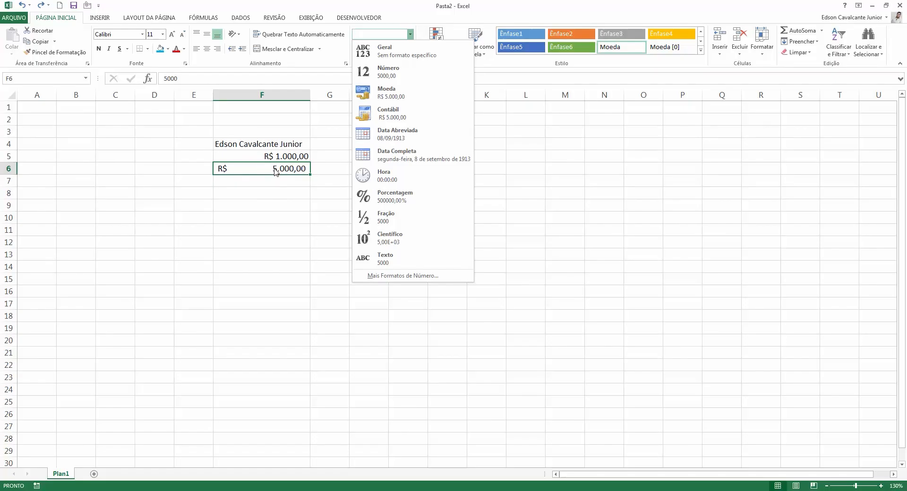
pyautogui.click(408, 97)
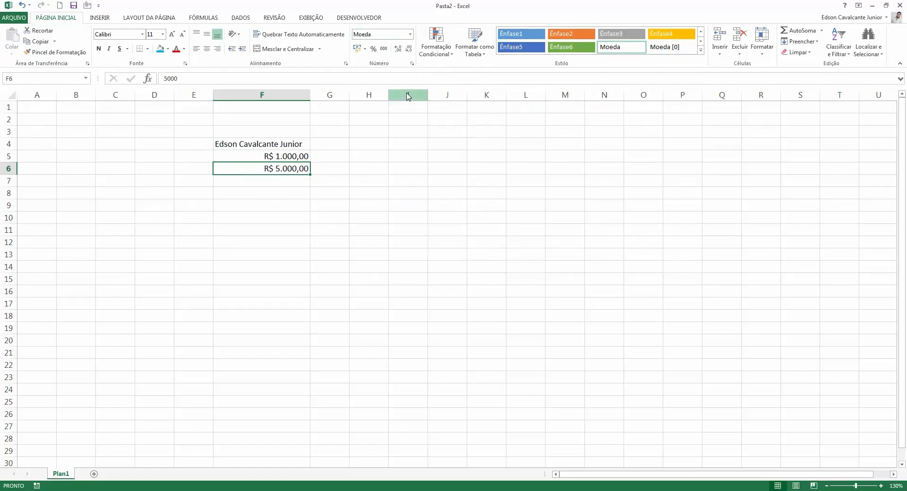
pyautogui.click(358, 49)
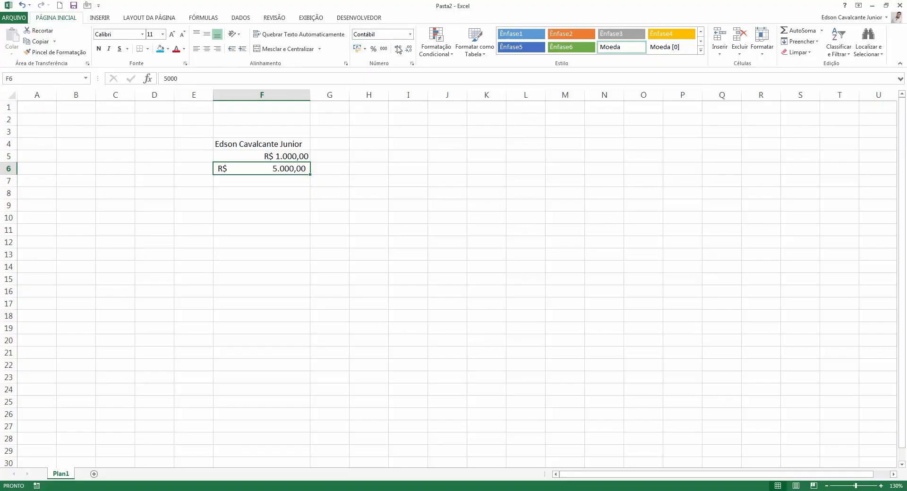
pyautogui.click(409, 34)
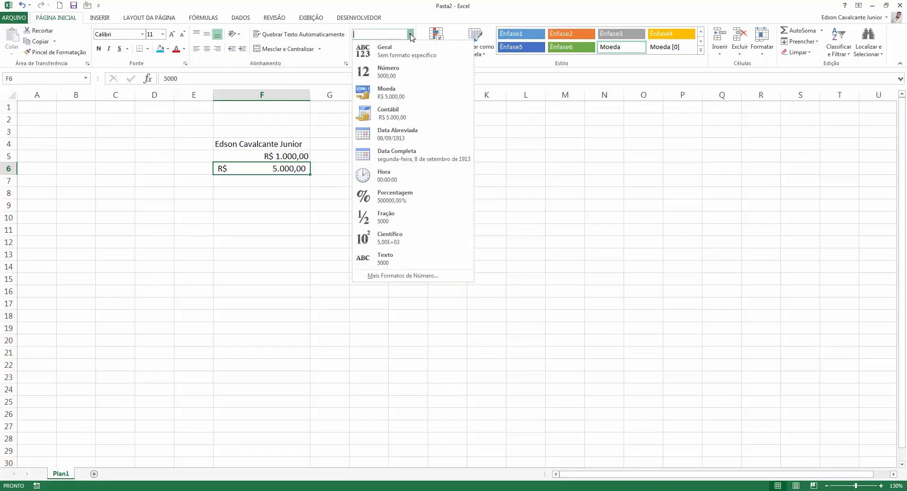
pyautogui.click(400, 5)
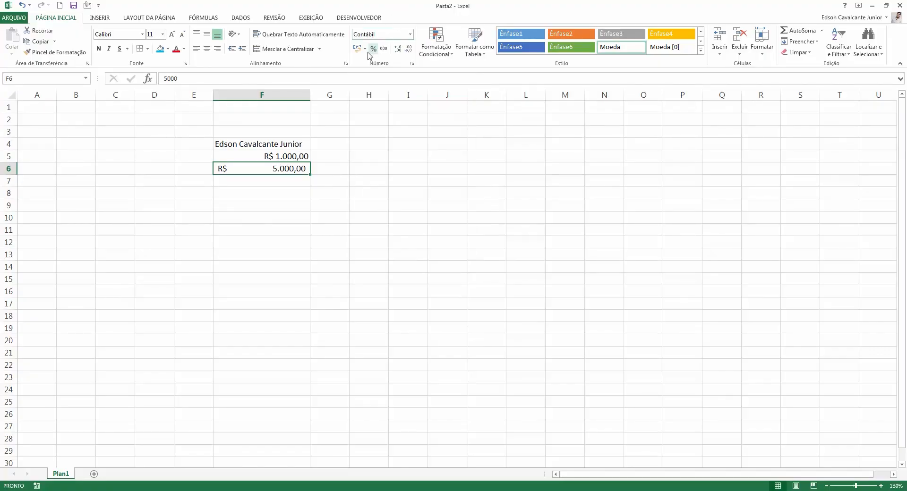
pyautogui.click(412, 64)
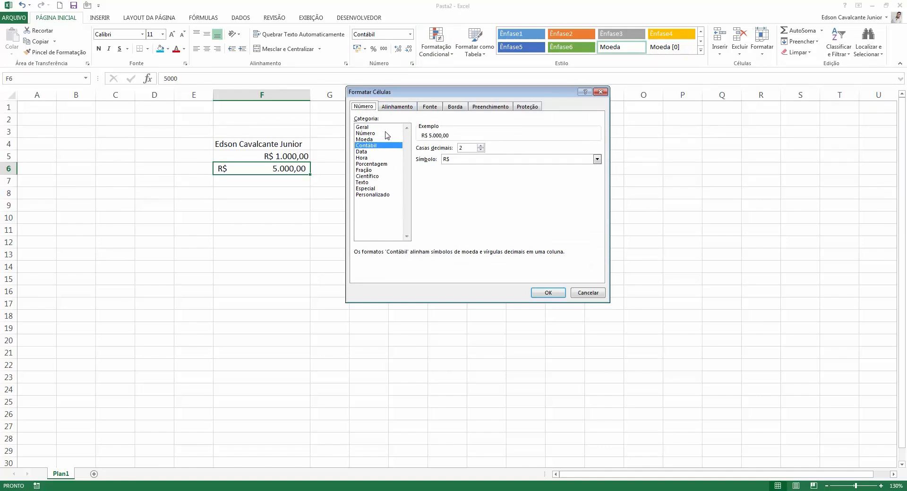
pyautogui.click(367, 133)
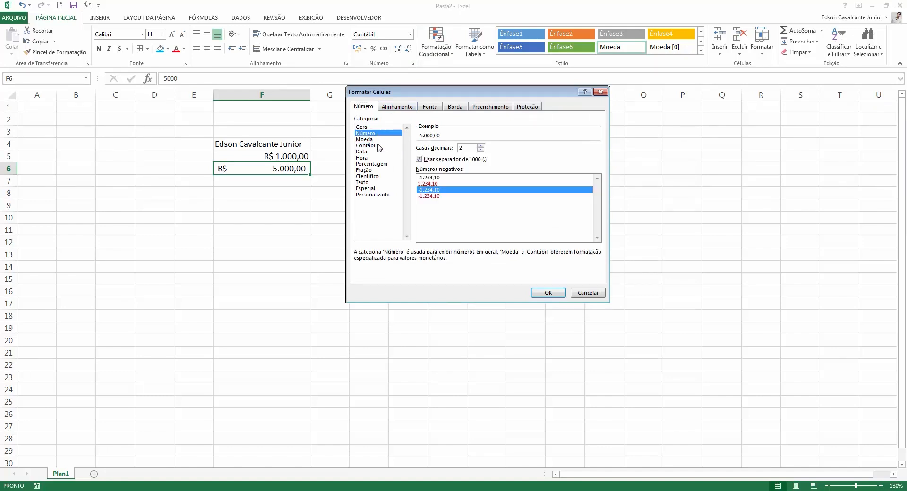
pyautogui.click(378, 146)
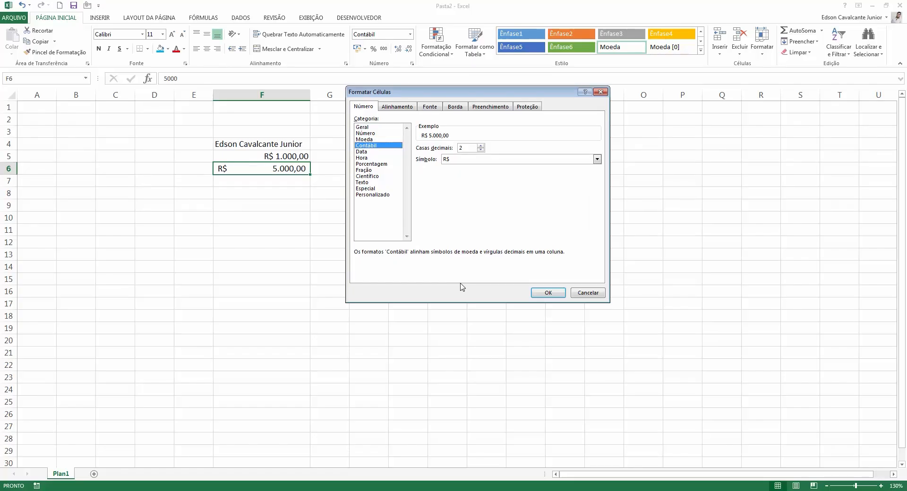
pyautogui.click(383, 134)
pyautogui.click(368, 152)
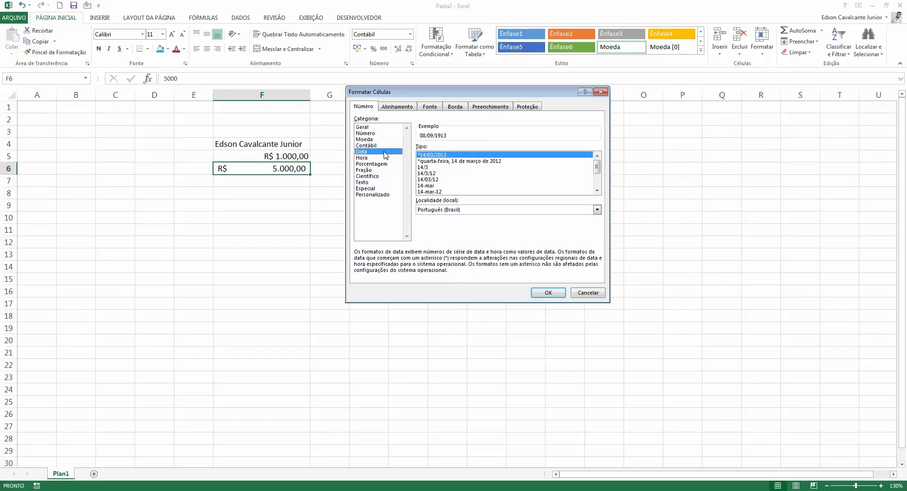
pyautogui.click(385, 145)
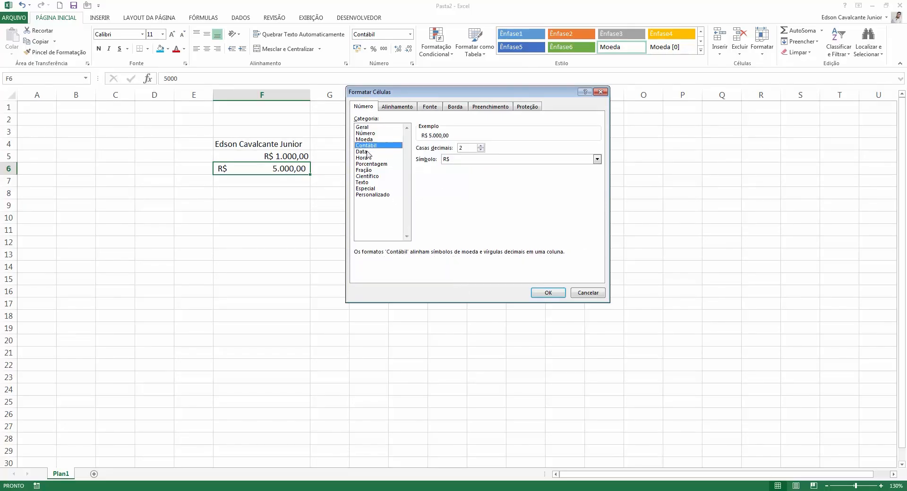
pyautogui.click(368, 152)
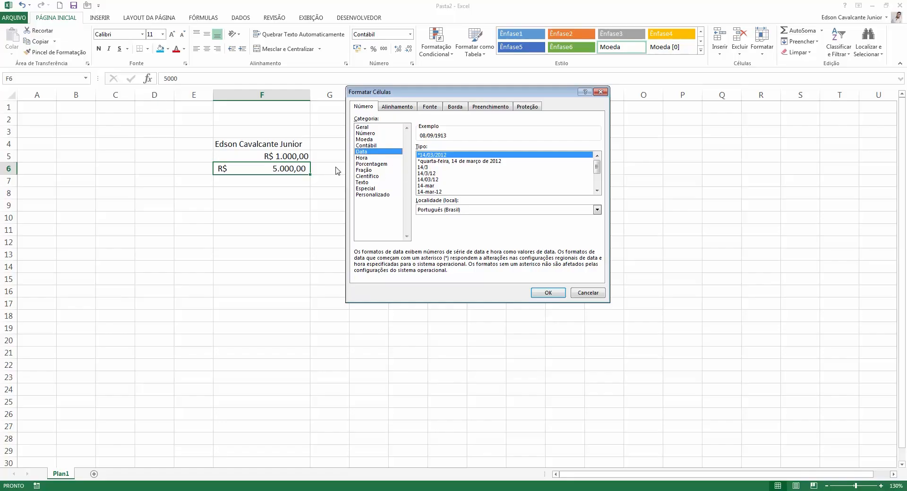
pyautogui.click(547, 292)
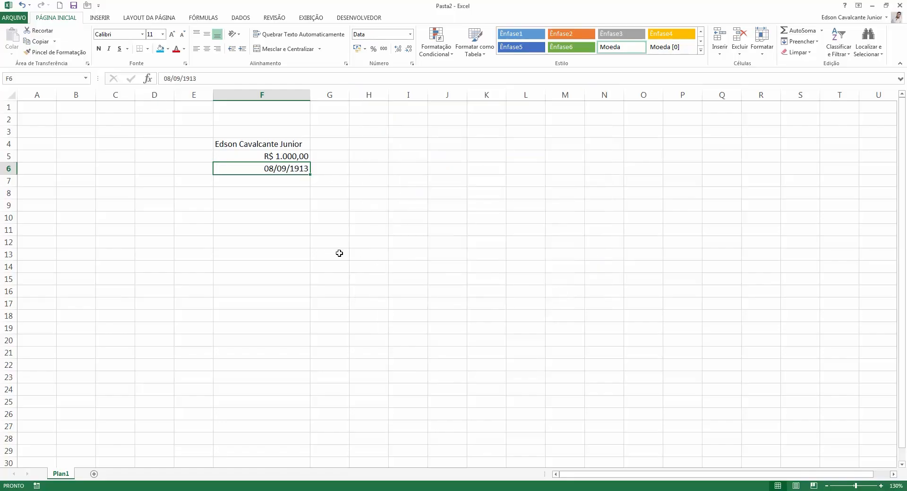
pyautogui.hotkey('ctrl', 'z')
pyautogui.press('Down')
pyautogui.press('Down')
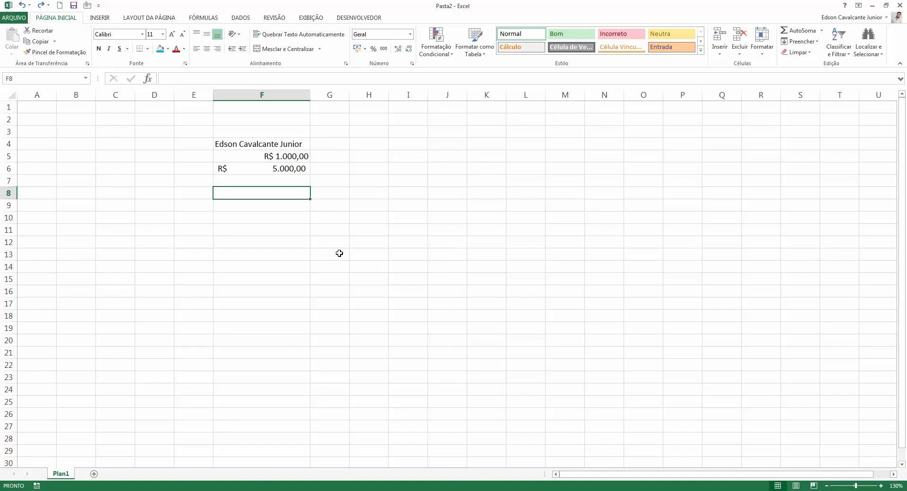
# Enter 10/01/1977 in F8, then re-enter and leave edit mode without changes.
pyautogui.write('10')
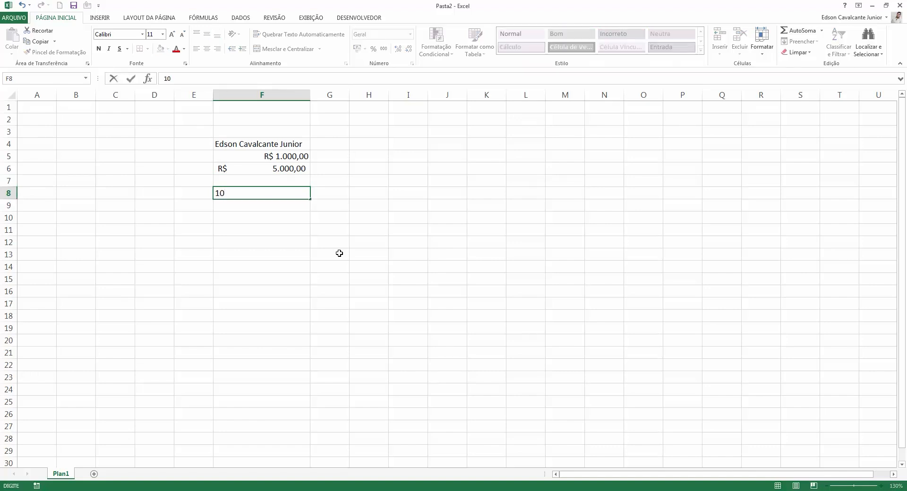
pyautogui.write('/01/1977')
pyautogui.press('Return')
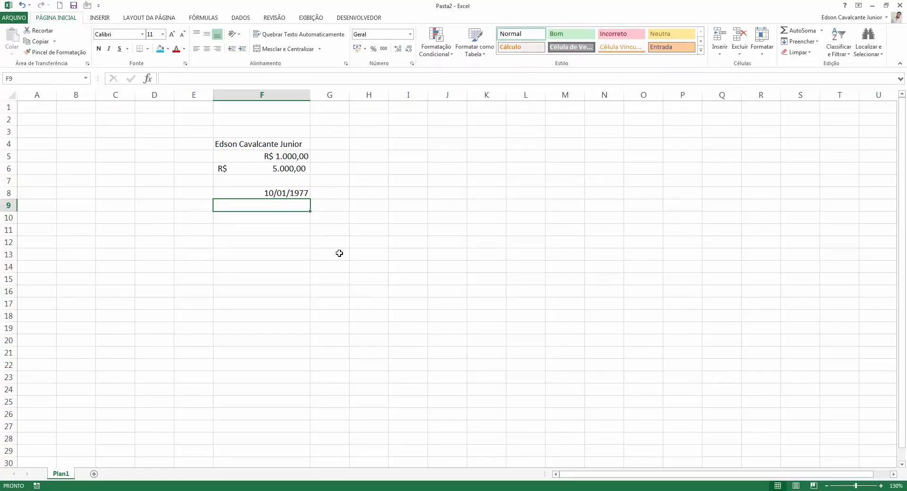
pyautogui.press('Up')
pyautogui.press('F2')
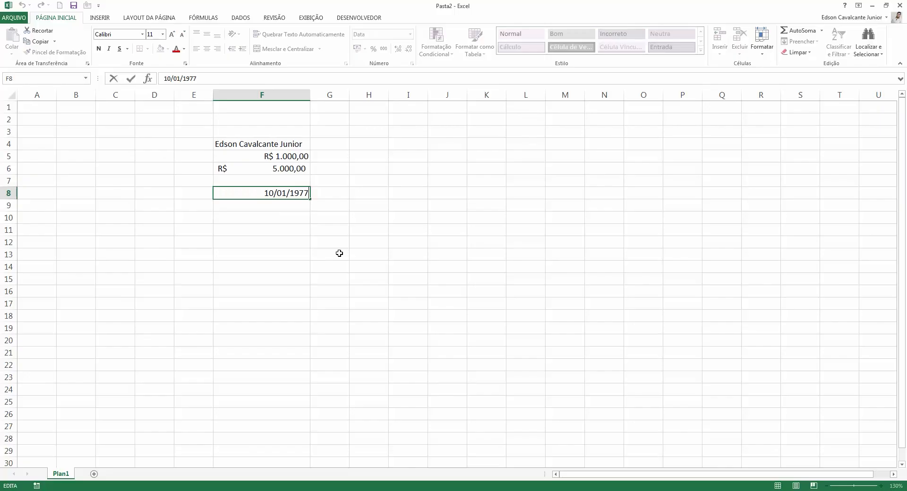
pyautogui.press('Escape')
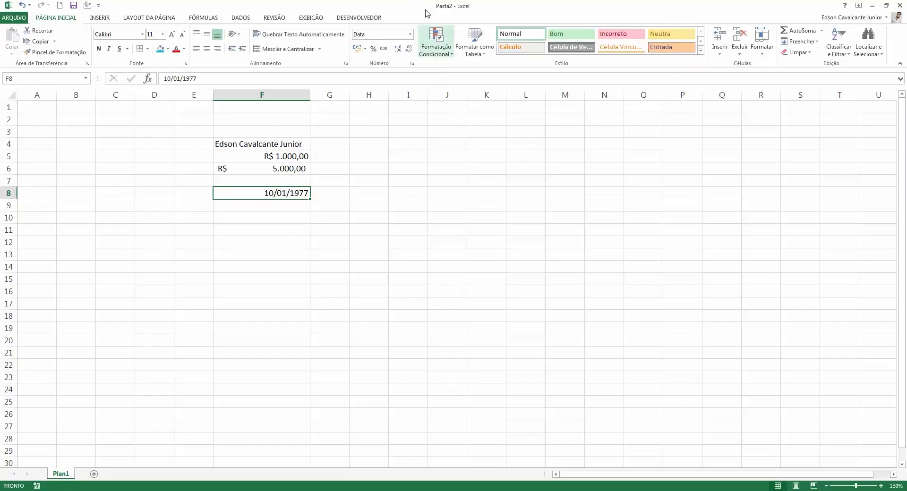
# Apply the long weekday date format so F8 reads segunda-feira, 10 de janeiro de 1977.
pyautogui.click(409, 34)
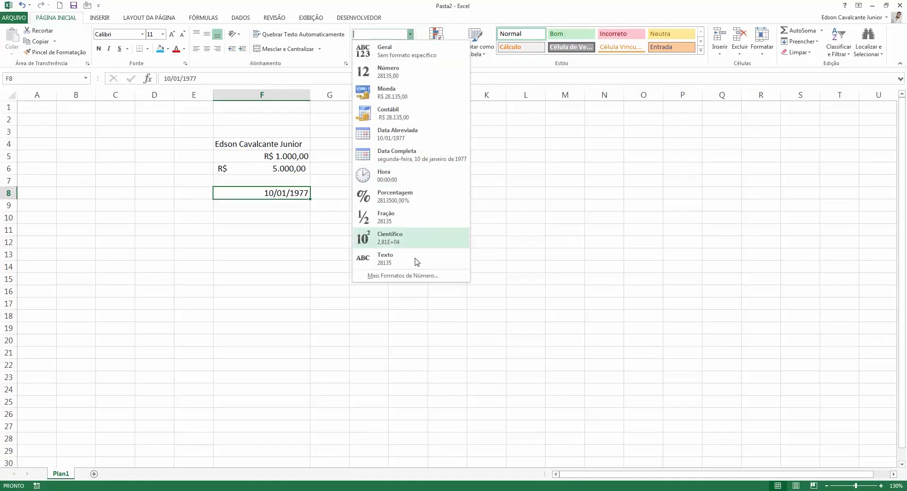
pyautogui.click(414, 277)
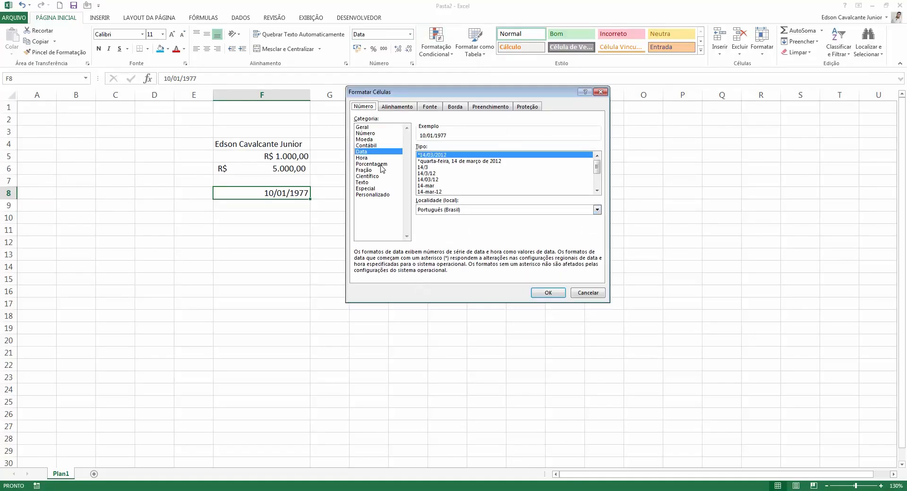
pyautogui.click(443, 162)
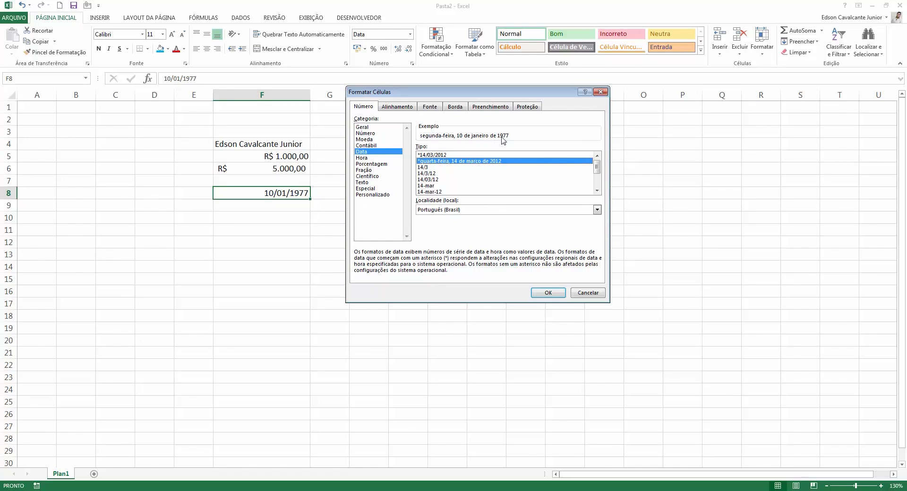
pyautogui.click(548, 294)
pyautogui.click(548, 294)
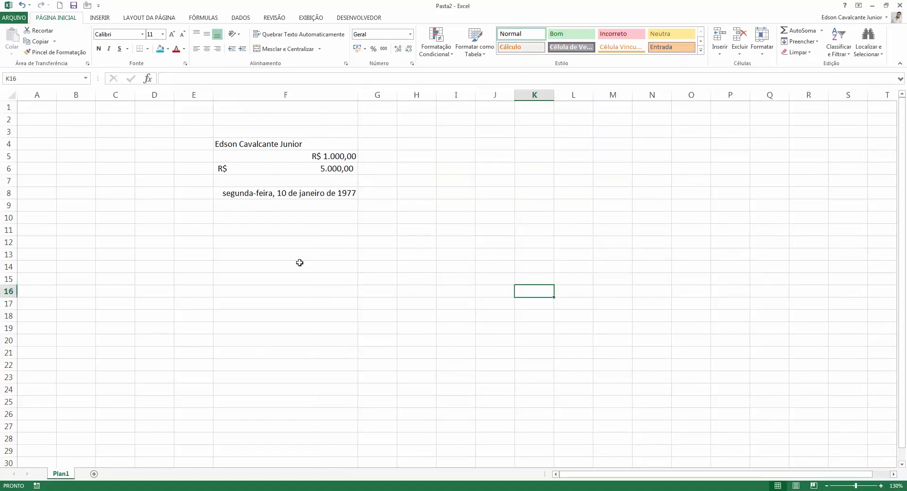
# Give F8's date the short day/month style from Format Cells.
pyautogui.click(298, 195)
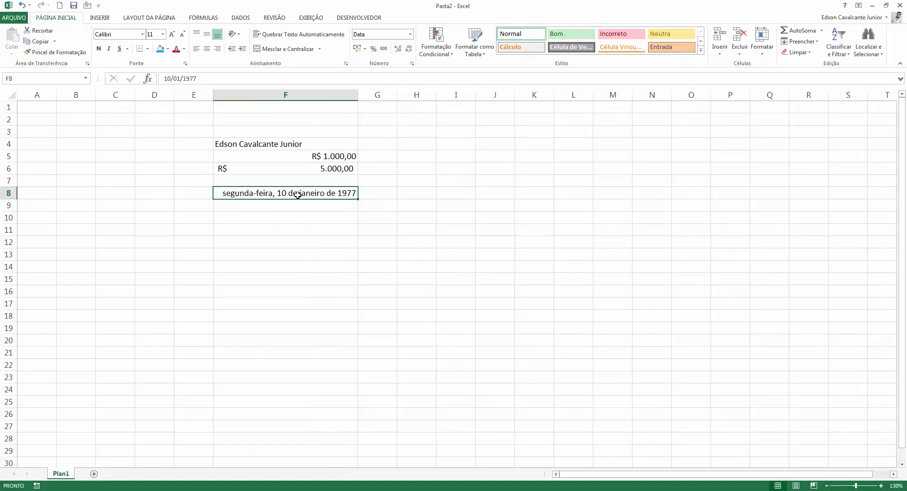
pyautogui.click(411, 65)
pyautogui.click(434, 170)
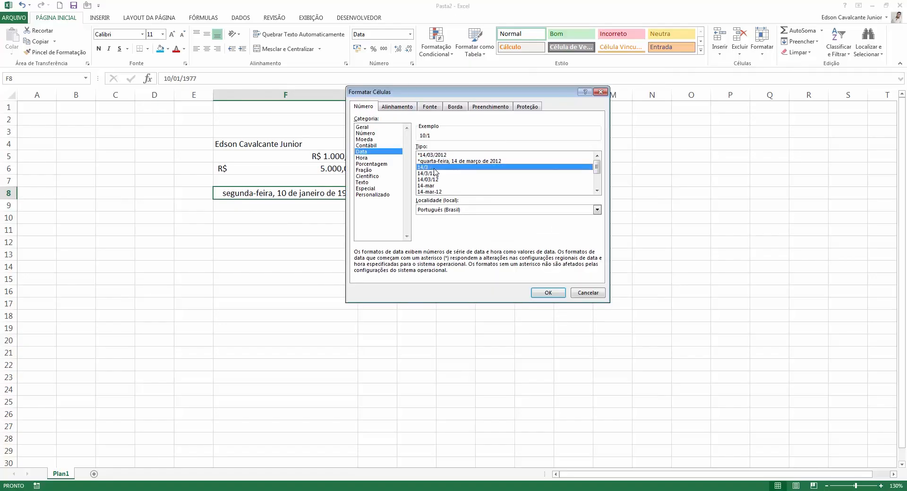
pyautogui.click(549, 293)
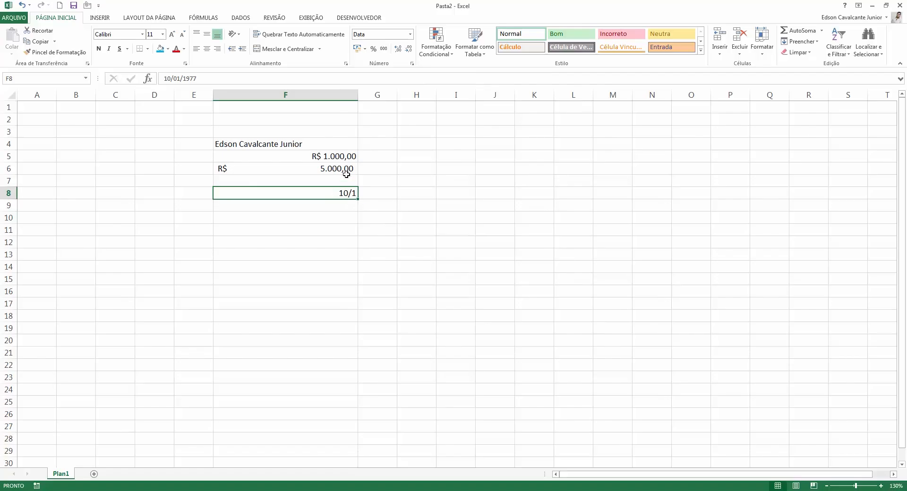
# Switch F8 to the 14-mar-12 date type so it reads 10-jan-77.
pyautogui.click(411, 65)
pyautogui.click(487, 173)
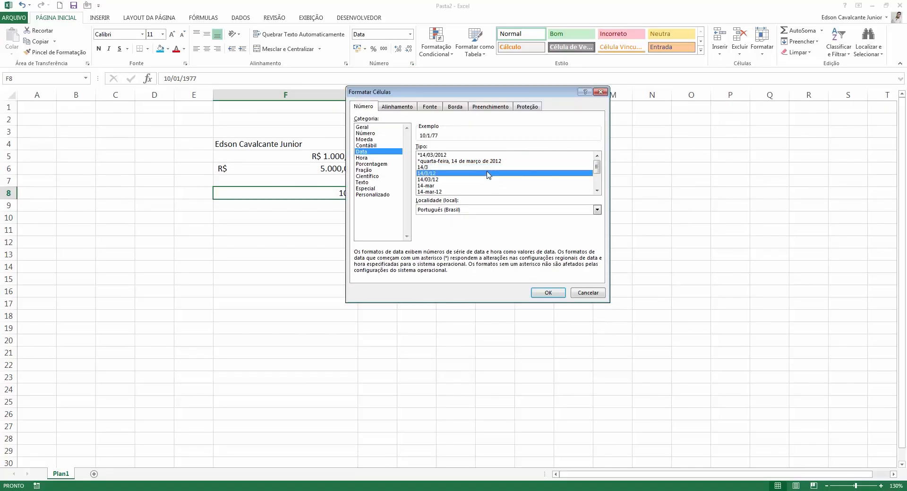
pyautogui.scroll(-2, 487, 174)
pyautogui.click(477, 173)
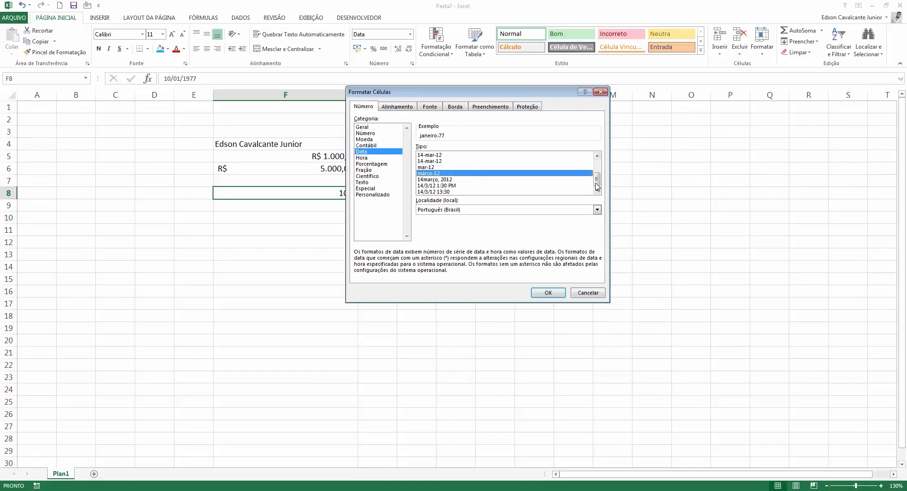
pyautogui.moveTo(595, 183); pyautogui.dragTo(599, 178)
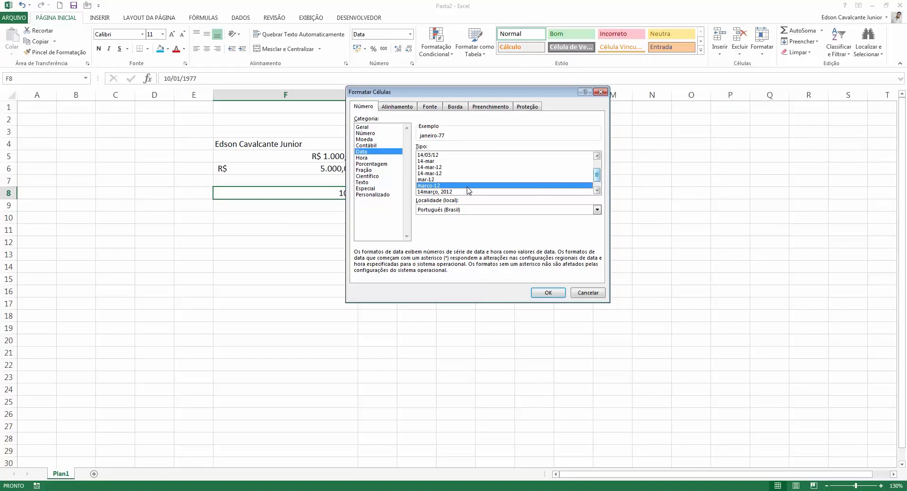
pyautogui.click(448, 168)
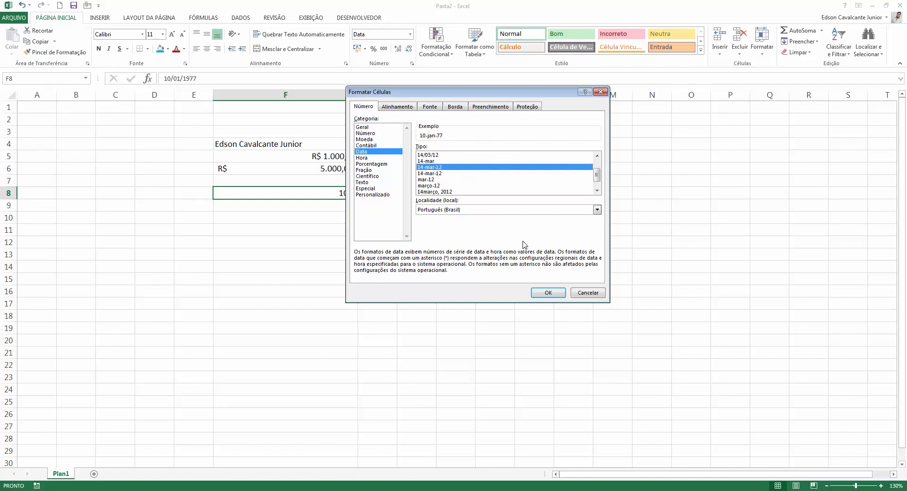
pyautogui.click(551, 292)
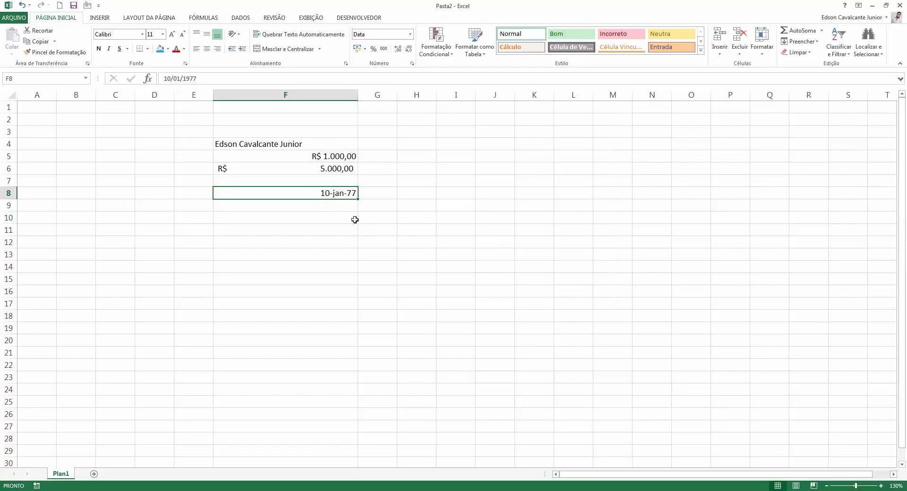
pyautogui.click(412, 64)
pyautogui.click(462, 180)
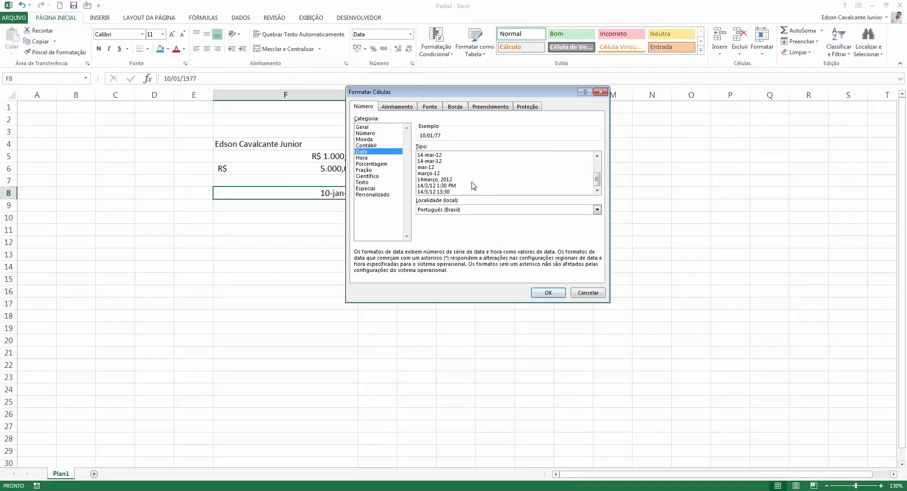
pyautogui.click(445, 155)
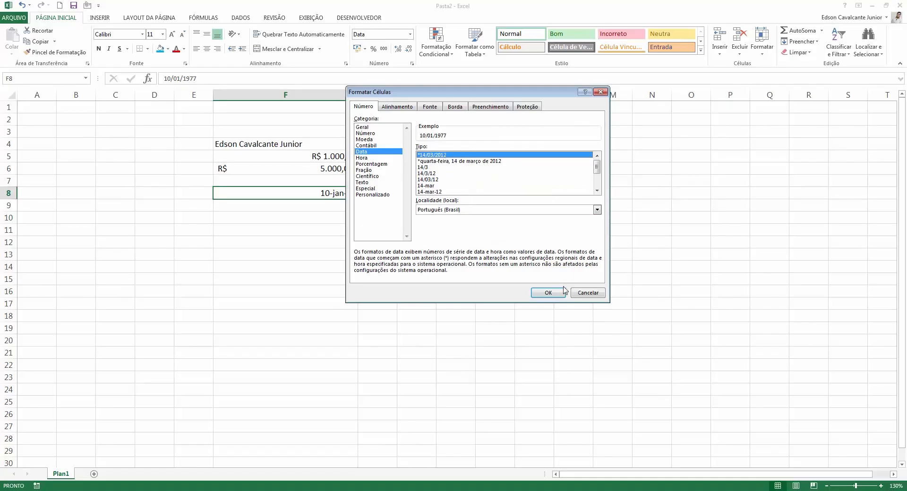
pyautogui.click(598, 210)
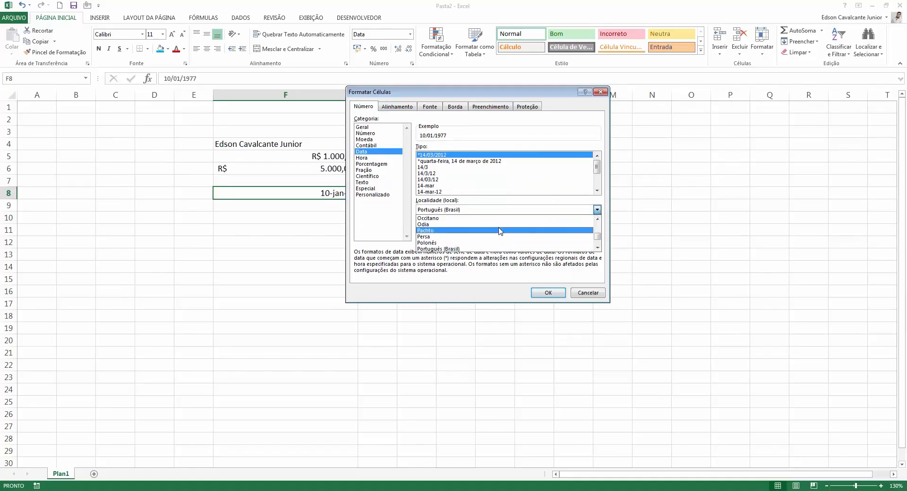
pyautogui.click(500, 230)
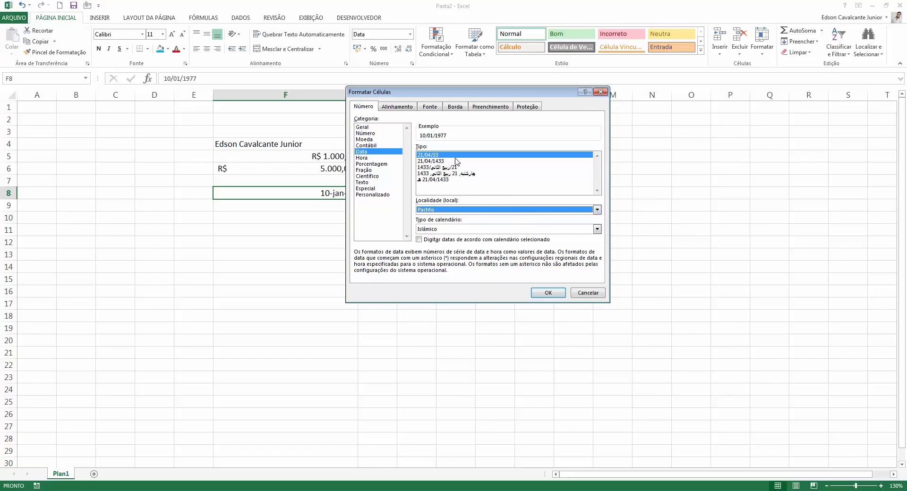
pyautogui.click(453, 168)
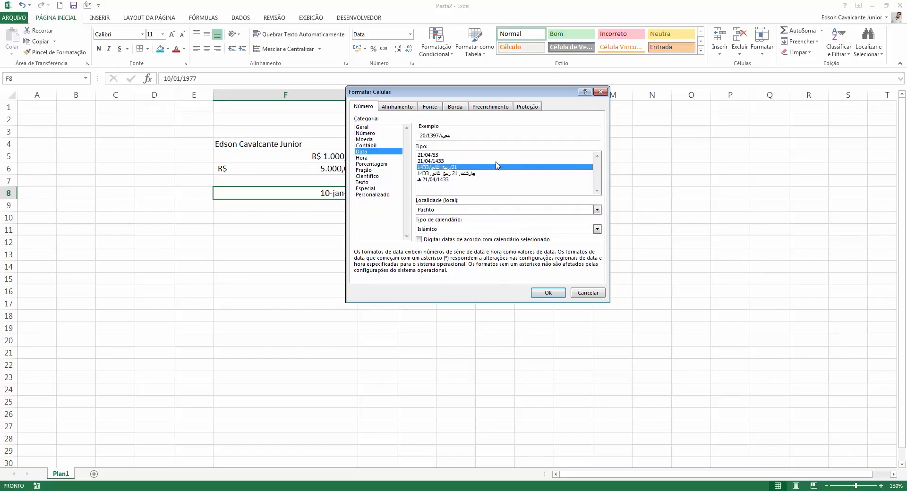
pyautogui.click(481, 161)
pyautogui.click(490, 156)
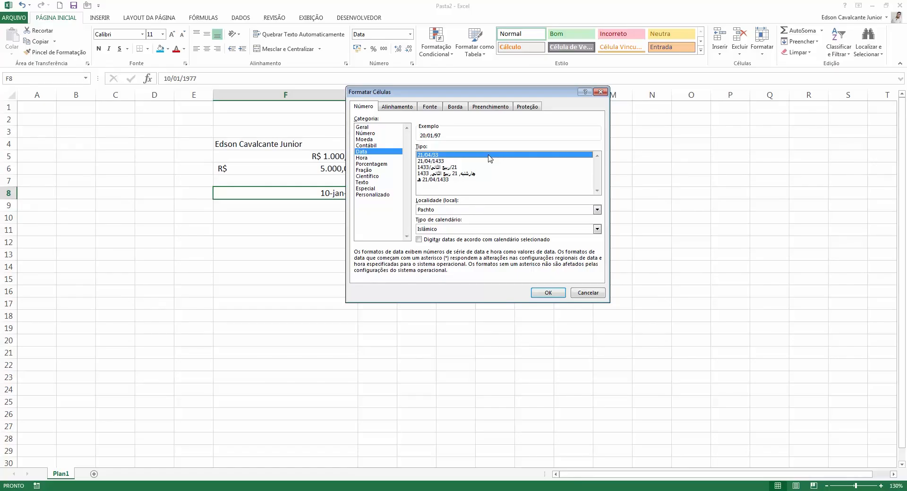
pyautogui.click(576, 211)
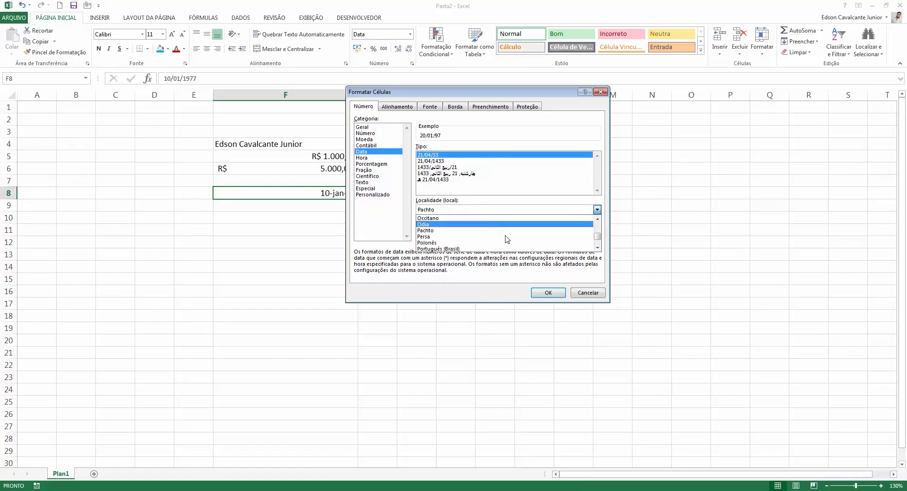
pyautogui.click(588, 293)
pyautogui.click(588, 293)
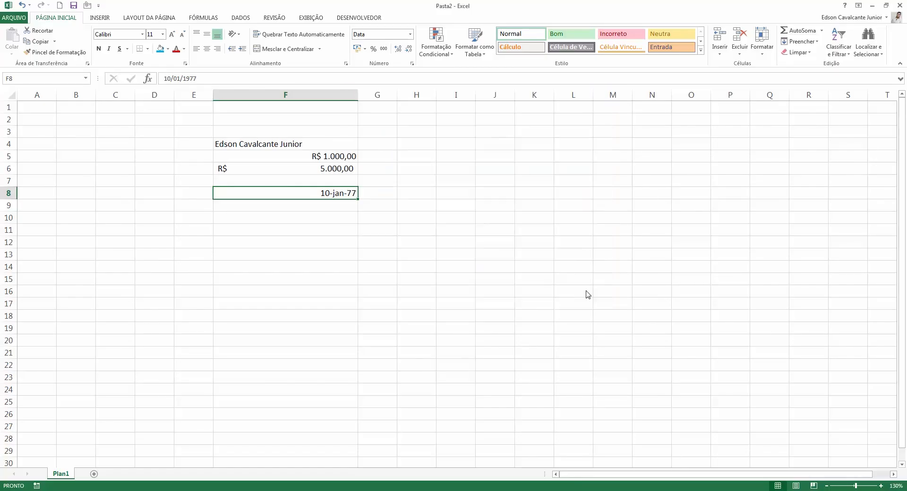
pyautogui.click(412, 64)
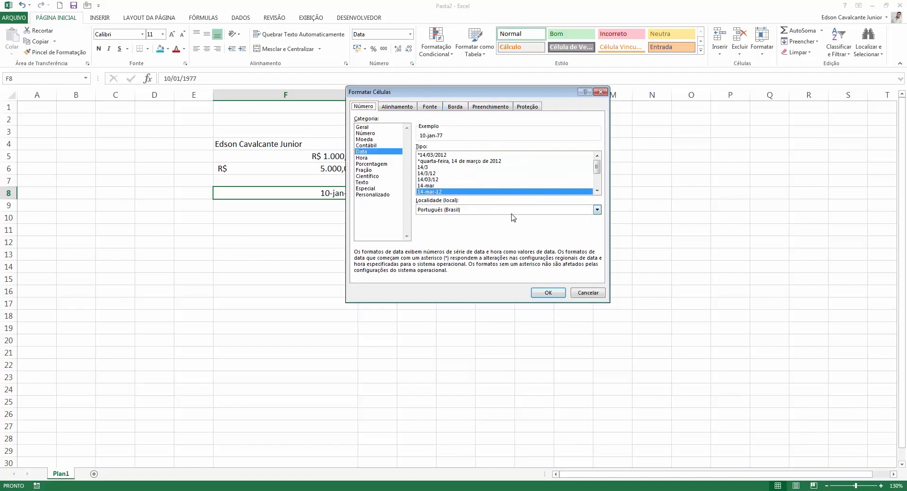
pyautogui.click(385, 159)
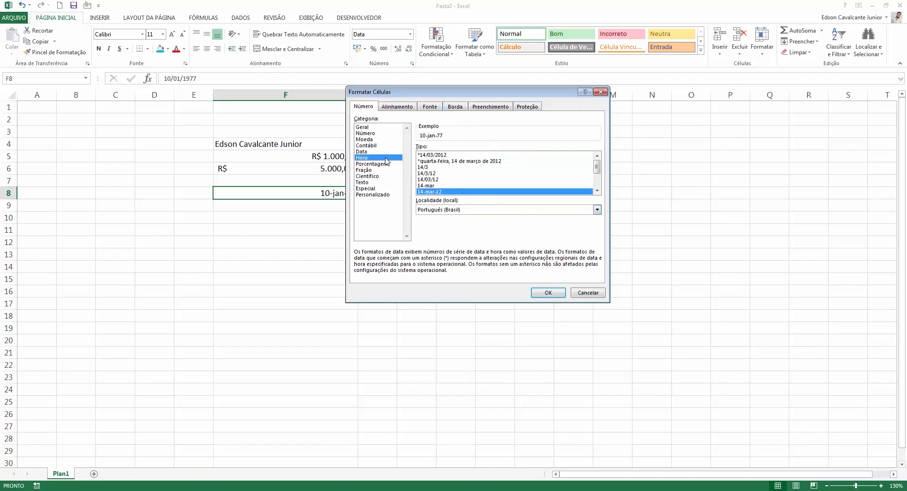
pyautogui.click(594, 293)
pyautogui.moveTo(340, 156); pyautogui.dragTo(345, 171)
pyautogui.click(350, 191)
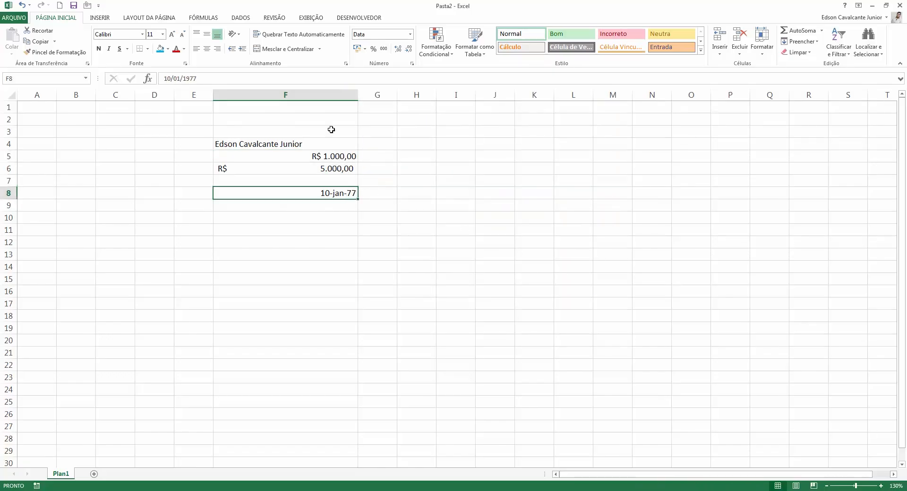
# Enter 10 in cell F10 to record the time 10:00.
pyautogui.click(320, 208)
pyautogui.press('Down')
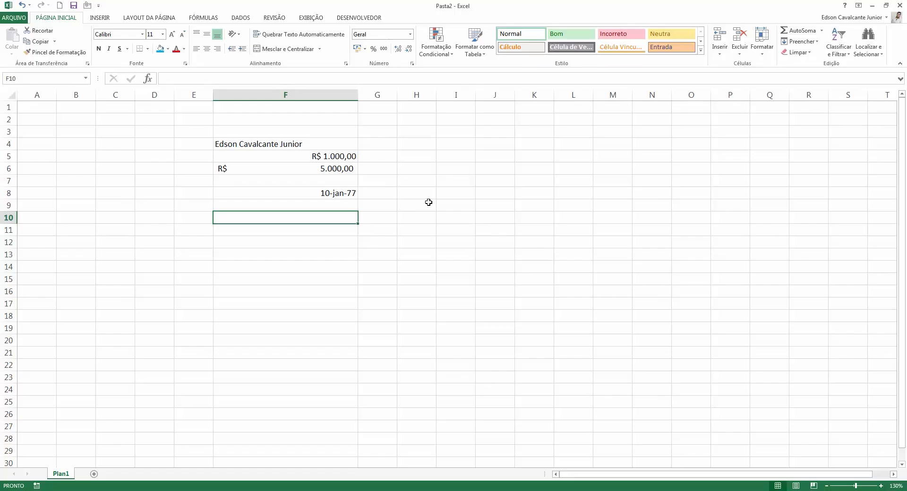
pyautogui.write('10:00')
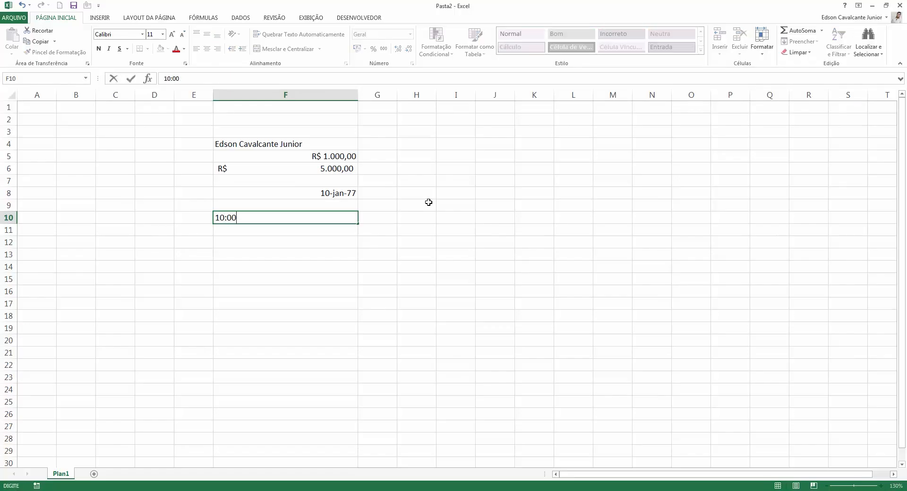
pyautogui.press('Return')
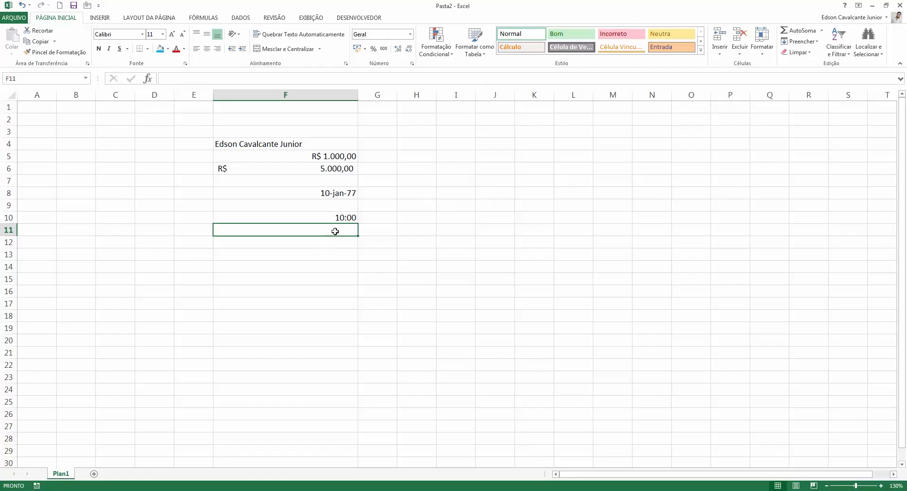
# Preview F10's 13:30, 12-hour AM/PM and with-seconds time formats.
pyautogui.click(347, 213)
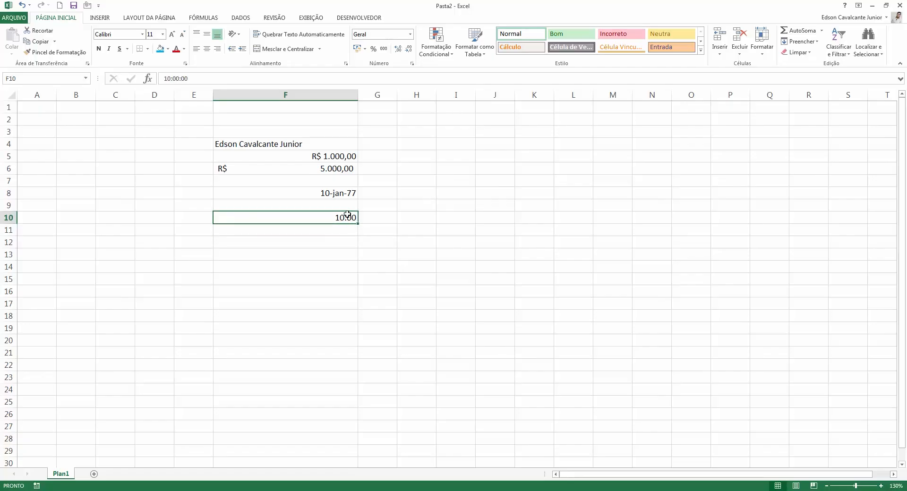
pyautogui.click(409, 34)
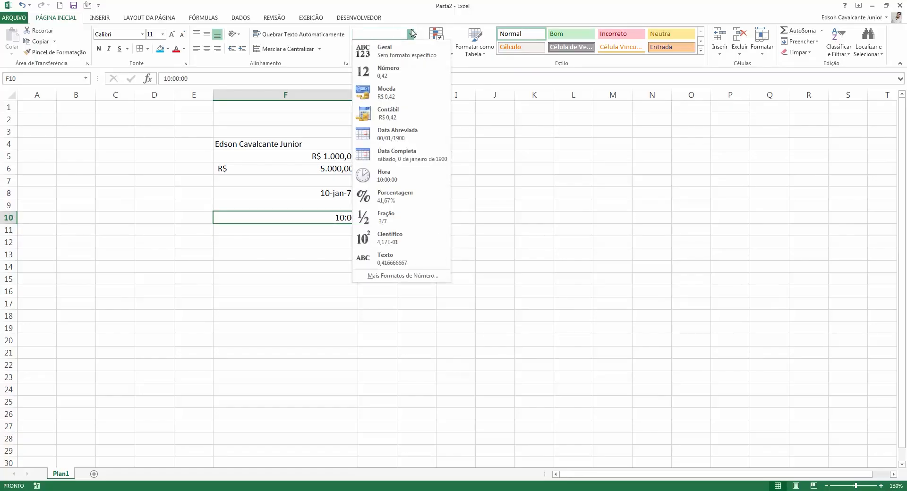
pyautogui.click(411, 34)
pyautogui.click(411, 64)
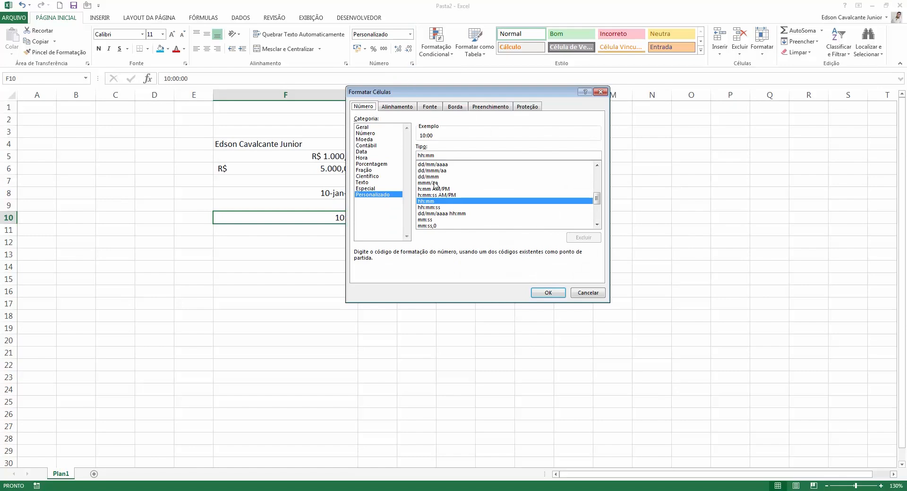
pyautogui.click(376, 158)
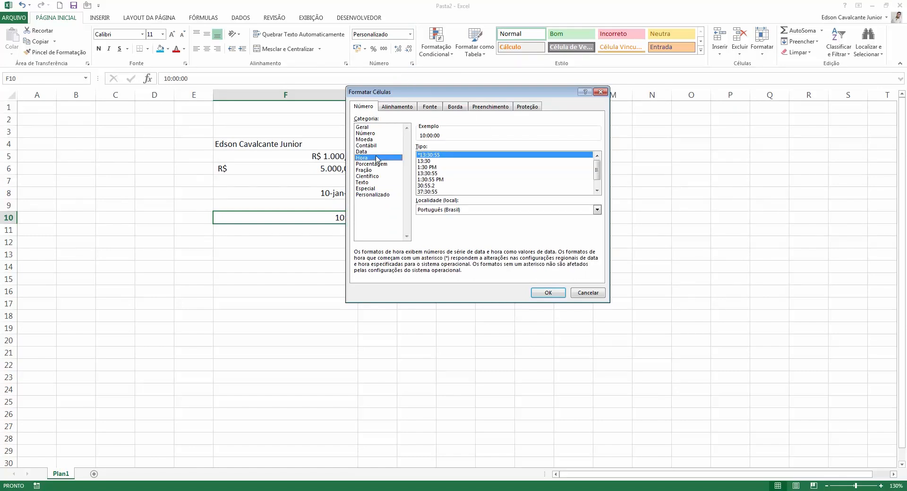
pyautogui.click(442, 162)
pyautogui.click(440, 169)
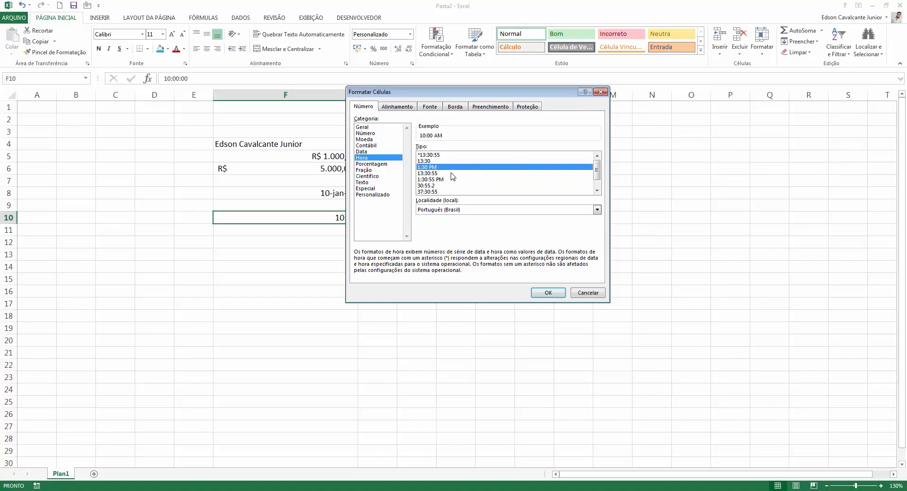
pyautogui.click(444, 174)
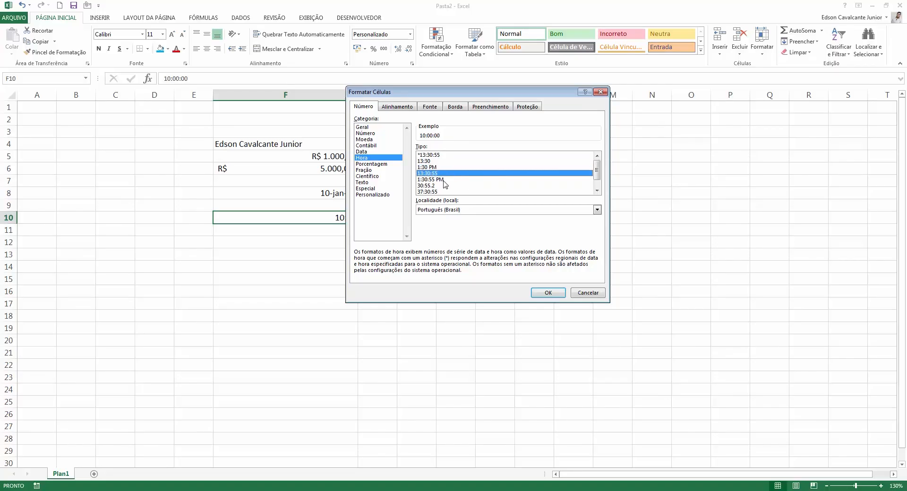
# Preview the 37:30:55 and custom time codes, then cancel without applying any.
pyautogui.click(445, 180)
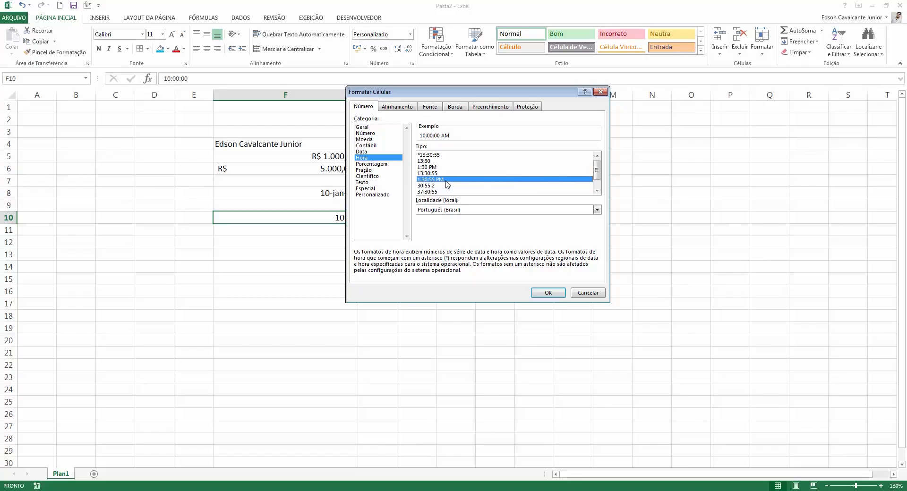
pyautogui.click(451, 191)
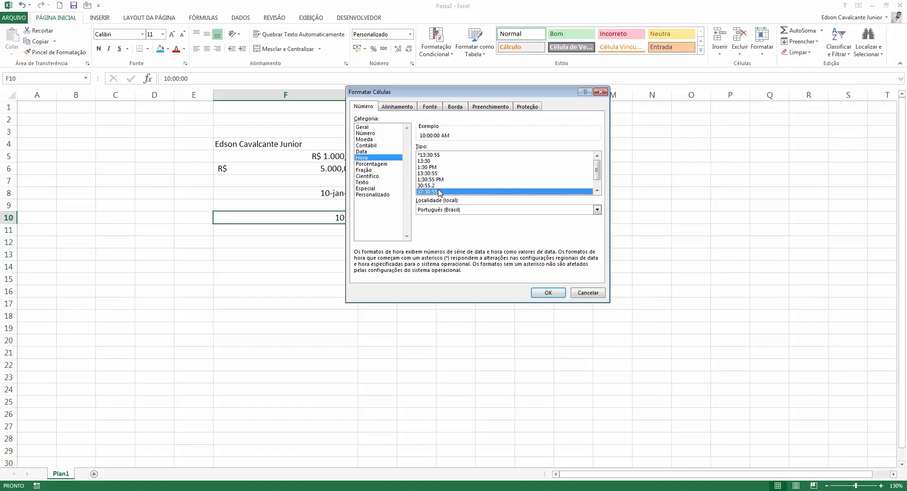
pyautogui.scroll(1, 470, 188)
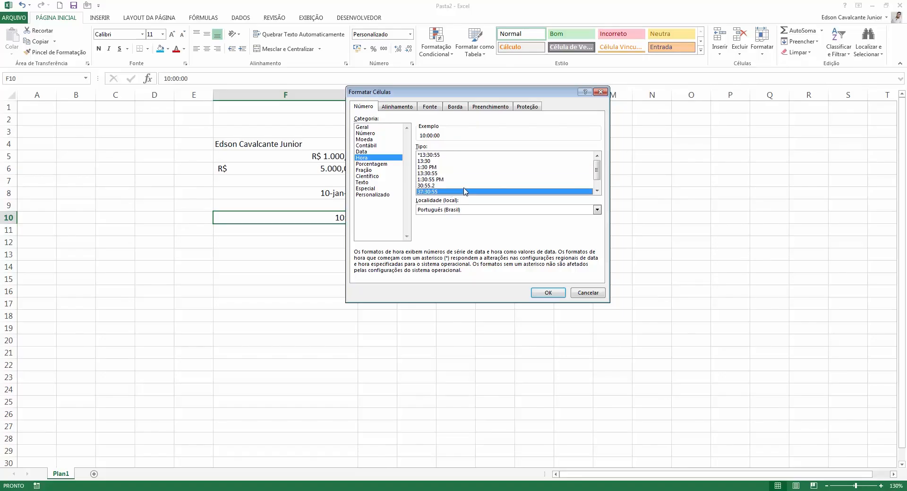
pyautogui.click(455, 161)
pyautogui.click(458, 174)
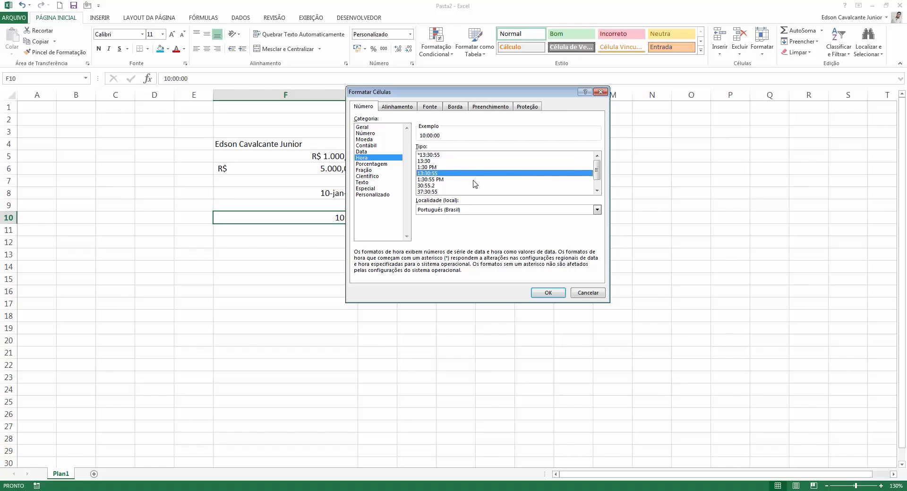
pyautogui.click(392, 194)
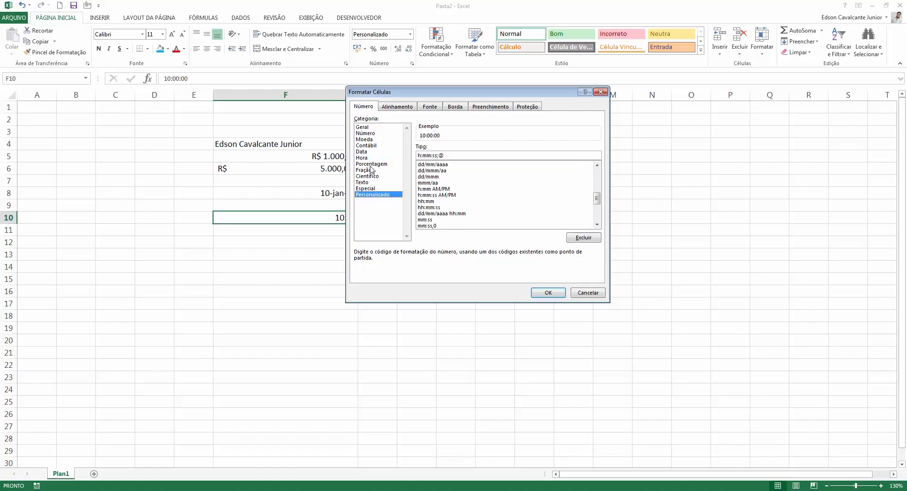
pyautogui.click(598, 297)
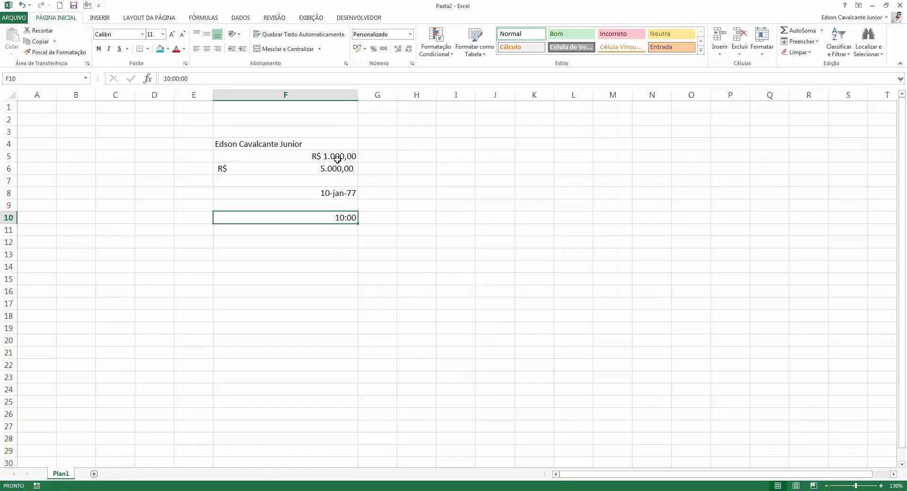
# Enter 100% in cell F13.
pyautogui.press('Return')
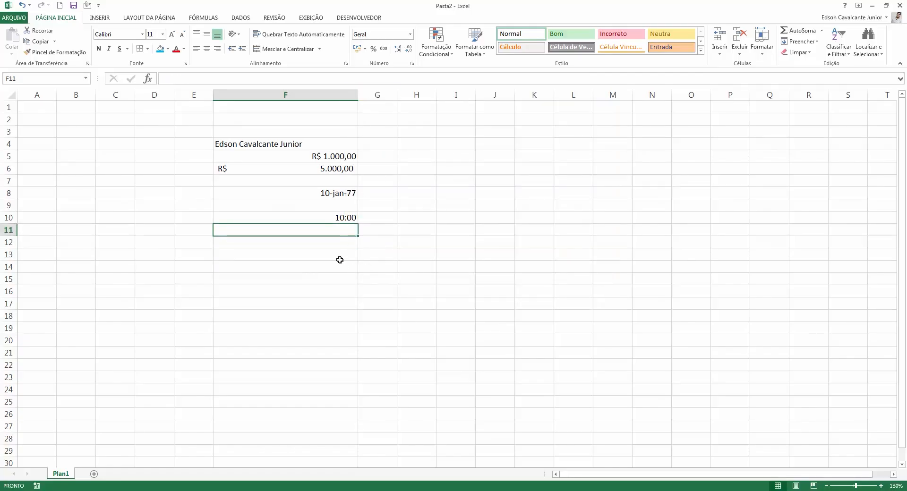
pyautogui.click(340, 259)
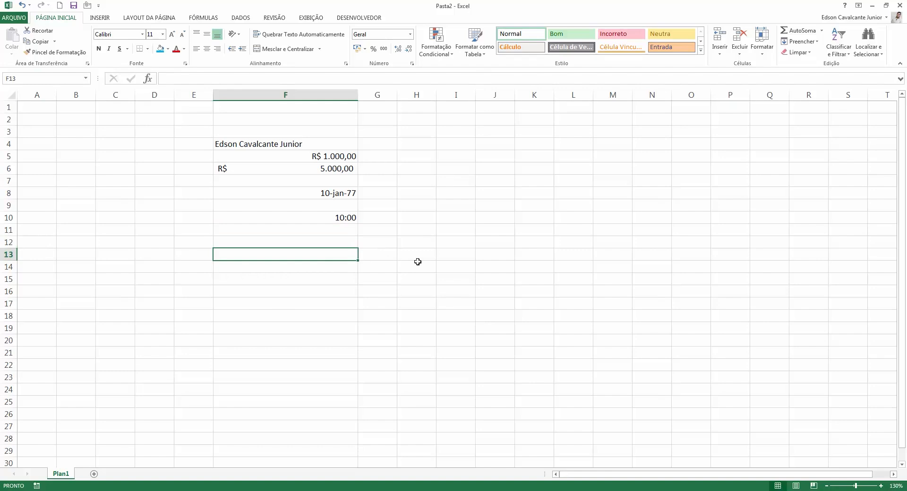
pyautogui.write('100%')
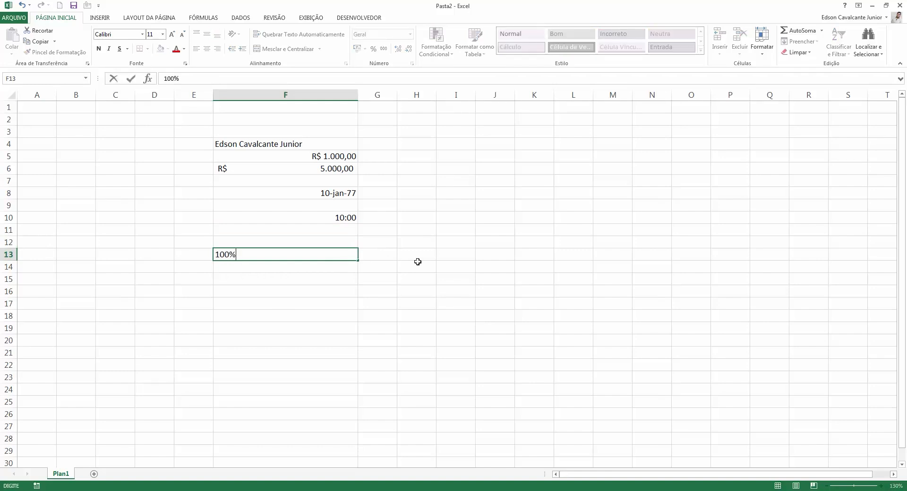
pyautogui.press('Return')
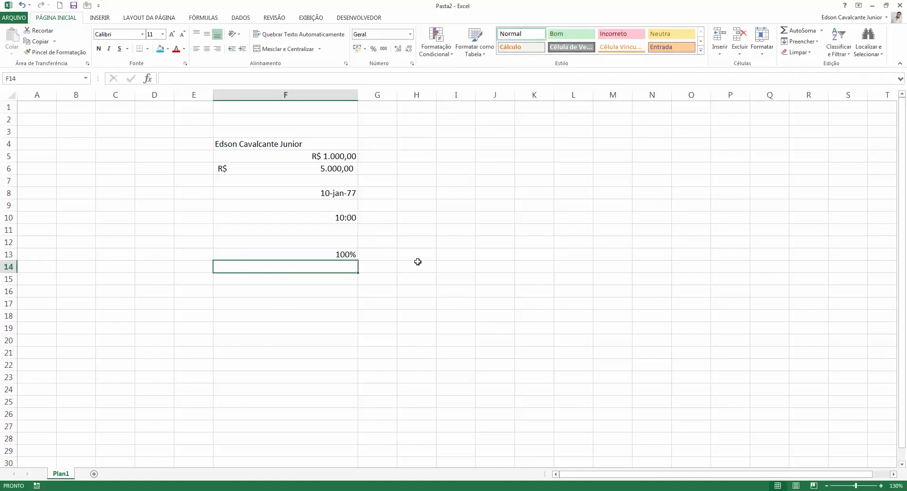
# Format F13 as a percentage with 4 decimal places, showing 100,0000%.
pyautogui.click(347, 255)
pyautogui.click(409, 35)
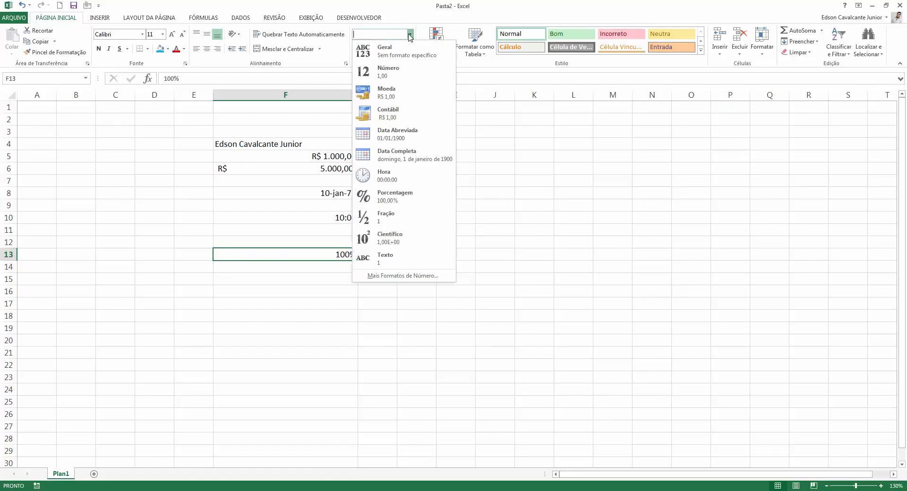
pyautogui.click(410, 36)
pyautogui.click(409, 35)
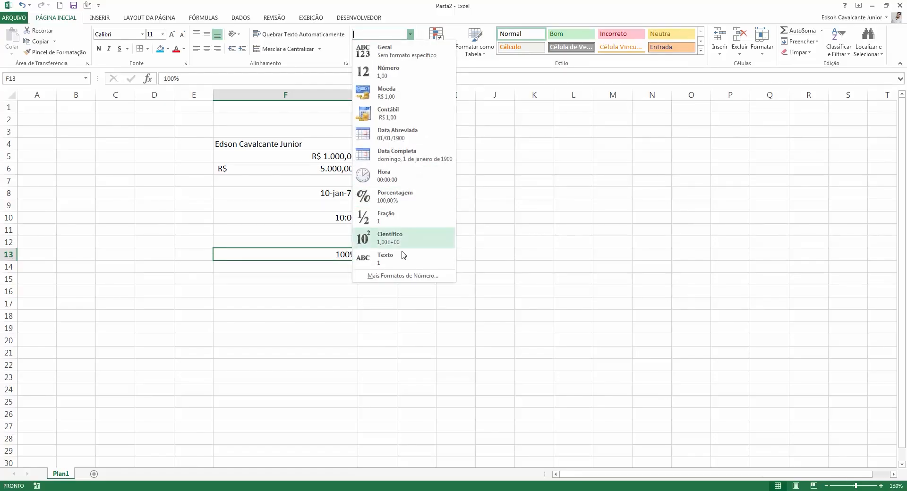
pyautogui.click(405, 280)
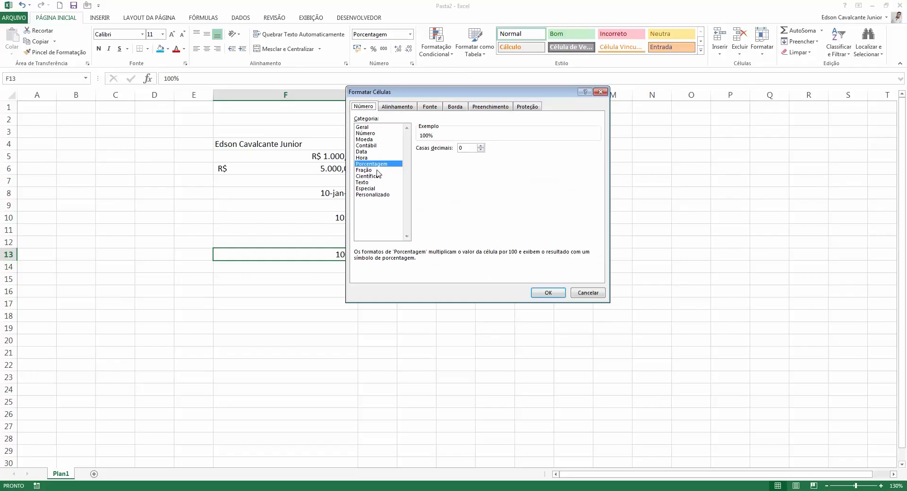
pyautogui.click(481, 145)
pyautogui.doubleClick(481, 146)
pyautogui.click(548, 292)
pyautogui.click(371, 252)
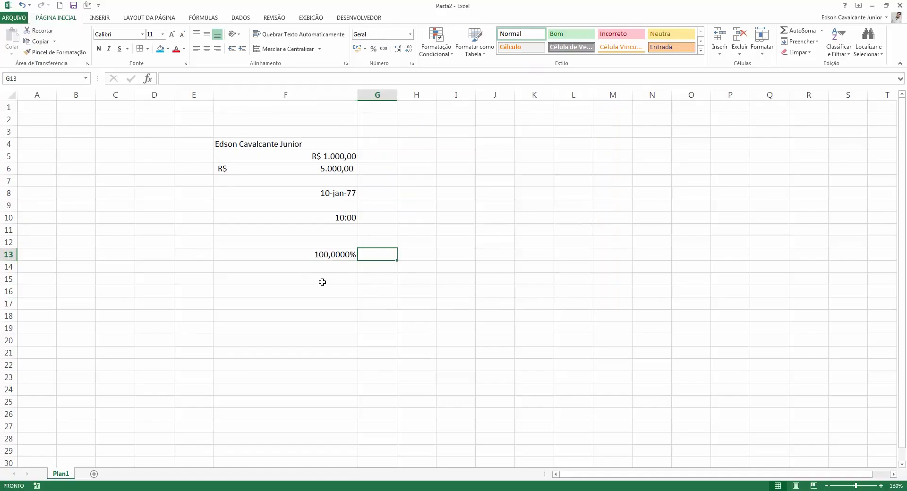
# Enter 50 in G13 and apply percent style, then check its contents.
pyautogui.write('50')
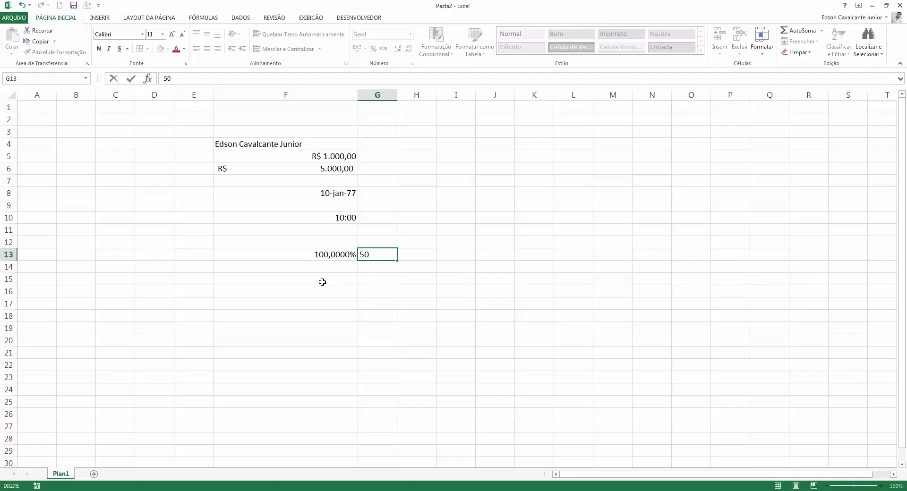
pyautogui.press('Return')
pyautogui.click(378, 256)
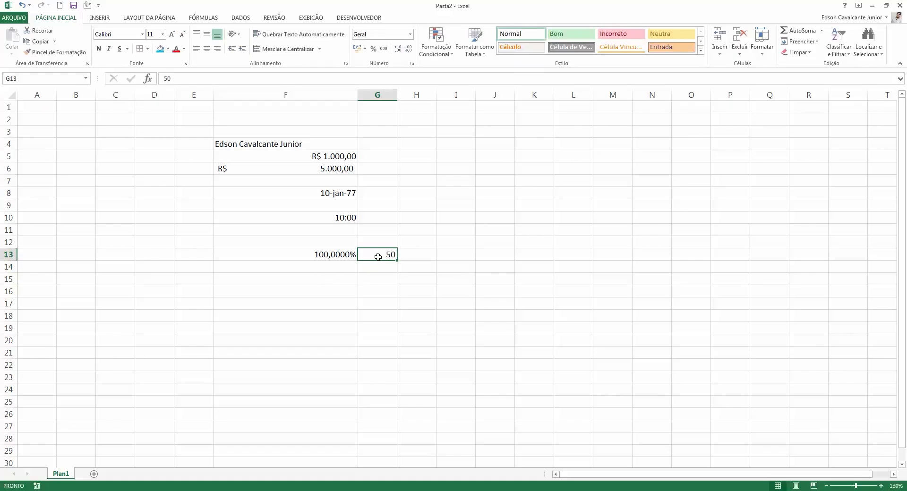
pyautogui.click(378, 51)
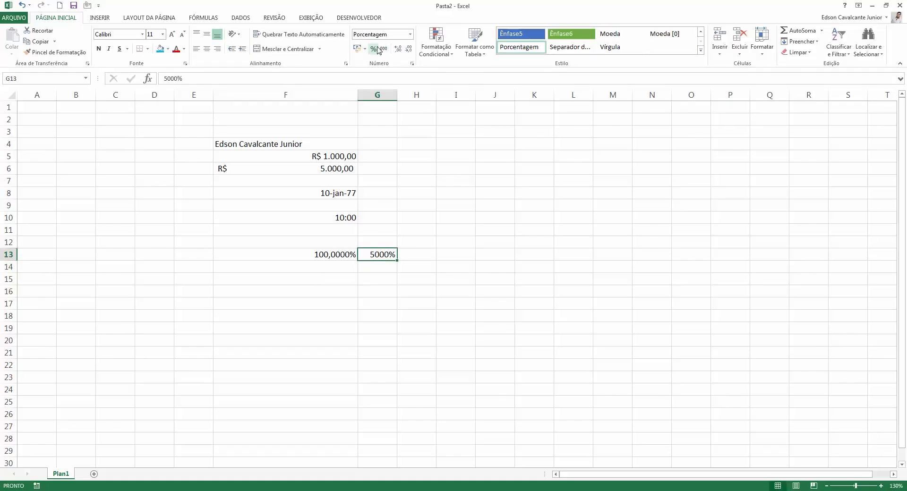
pyautogui.doubleClick(375, 254)
pyautogui.press('Escape')
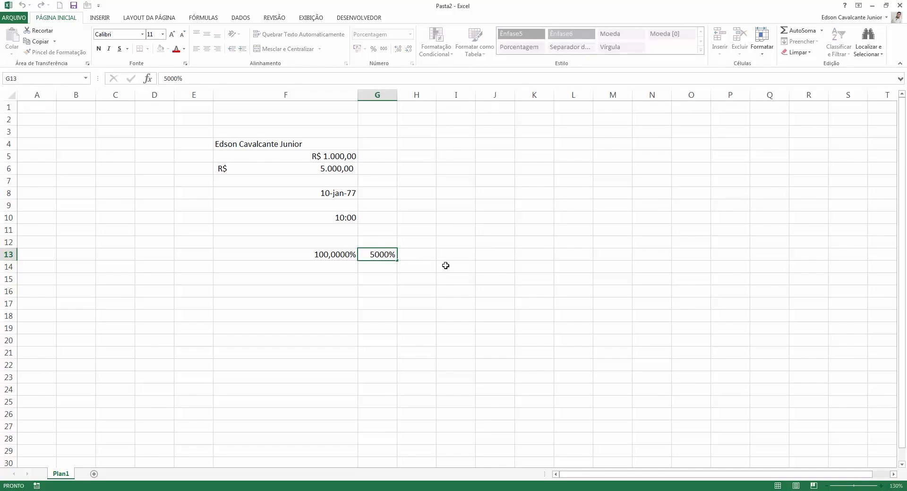
pyautogui.write('0,%')
pyautogui.press('Escape')
# Enter 0,5 in H13 and apply percent style so it shows 50%.
pyautogui.press('Right')
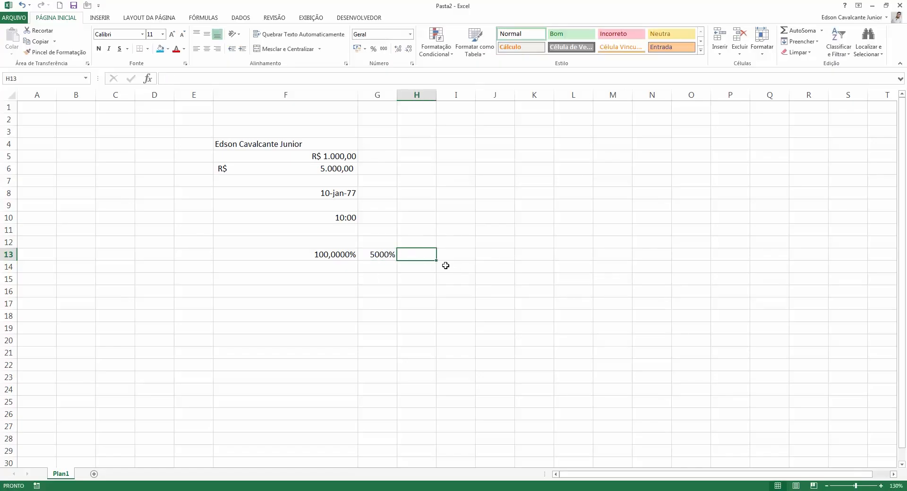
pyautogui.write(',5')
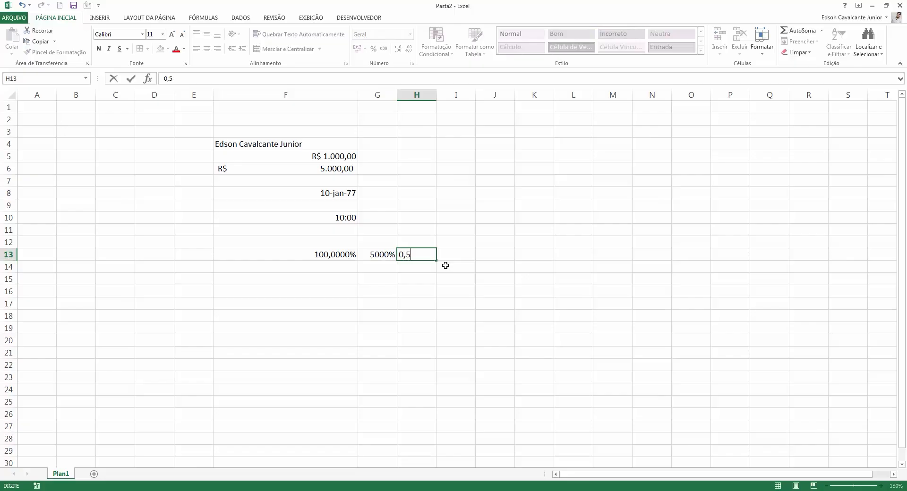
pyautogui.click(445, 266)
pyautogui.click(430, 258)
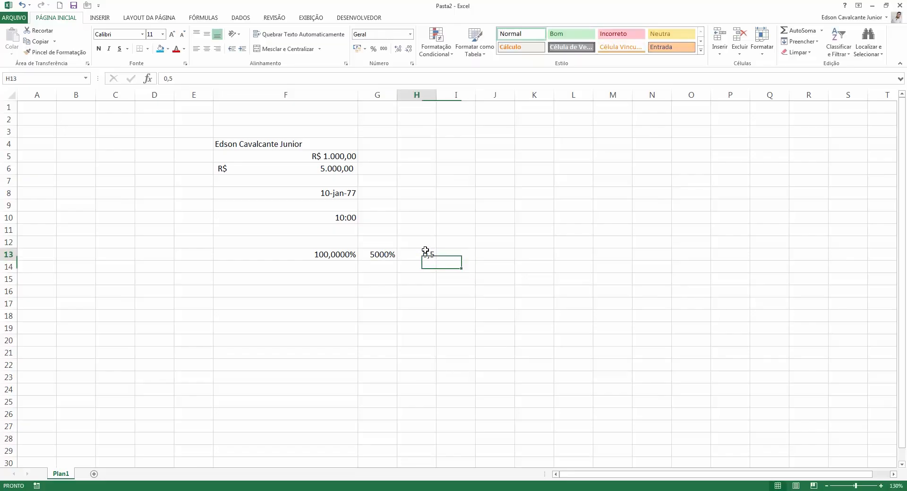
pyautogui.click(373, 49)
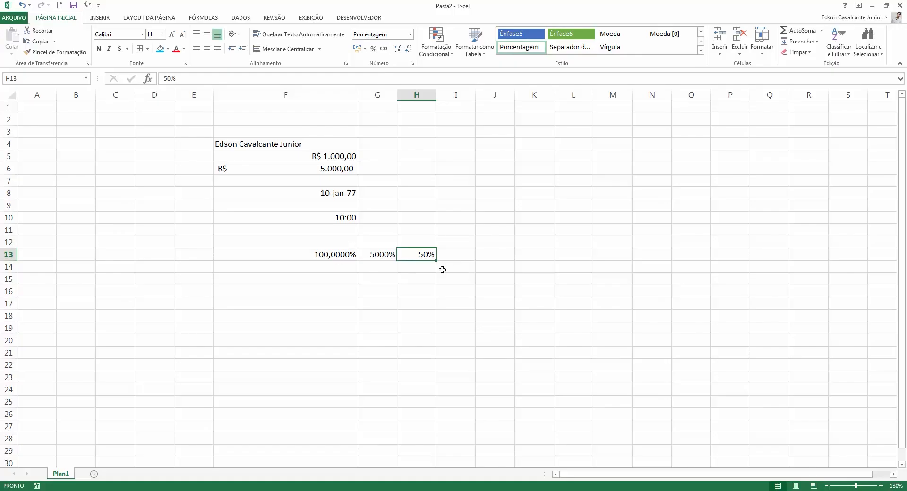
# Retype 50 in G13 so it displays 50%.
pyautogui.click(385, 256)
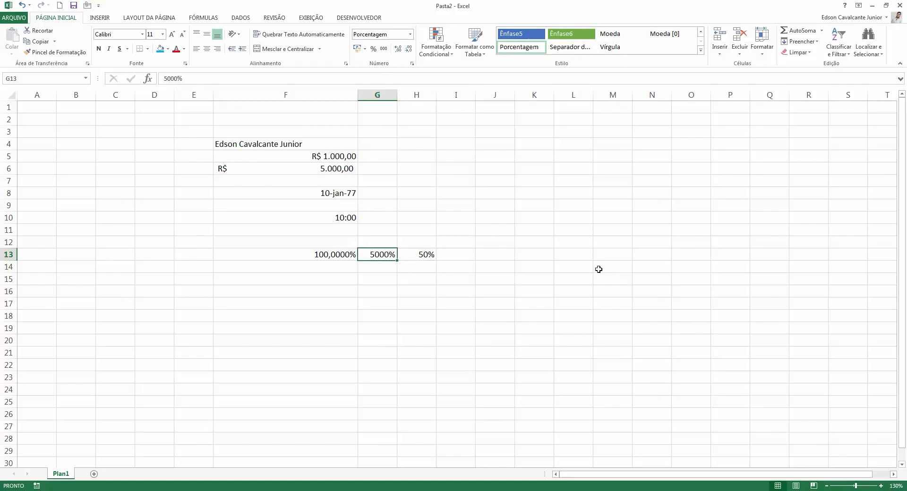
pyautogui.write('50')
pyautogui.press('Return')
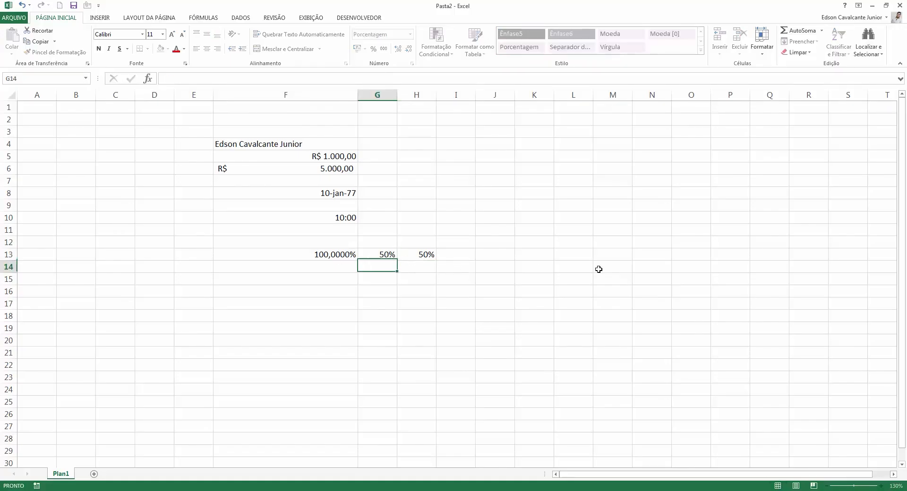
pyautogui.press('Up')
pyautogui.press('Right')
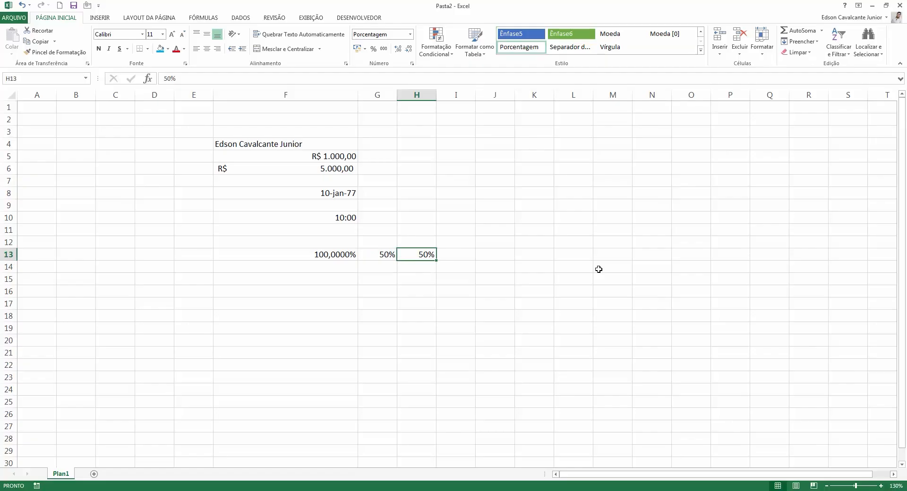
pyautogui.click(338, 254)
# Preview F13 with the eighths and tenths Fração types.
pyautogui.click(410, 34)
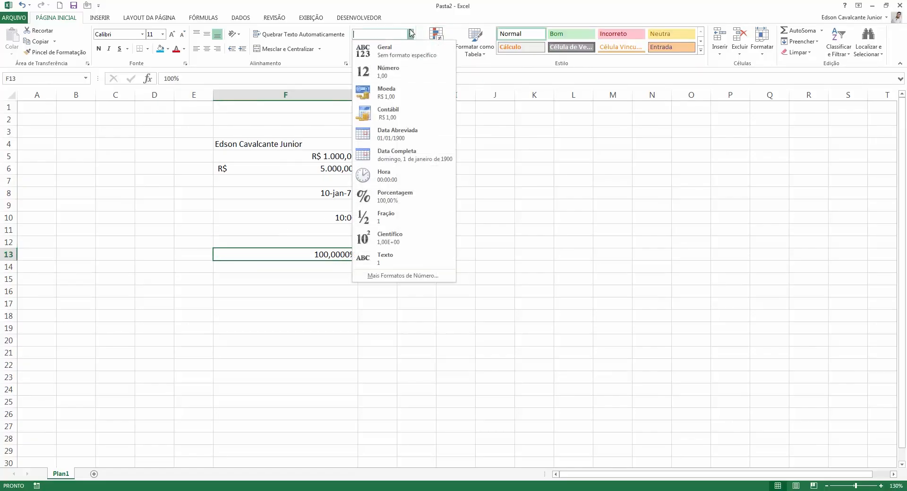
pyautogui.click(412, 279)
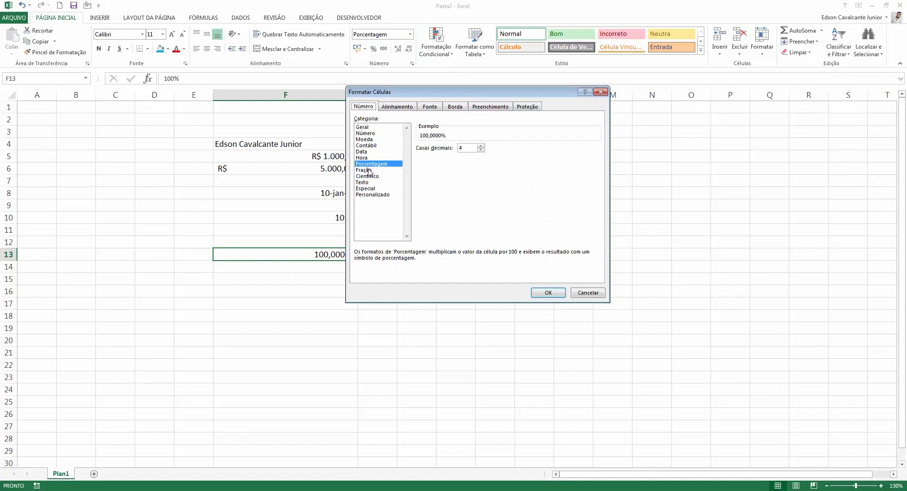
pyautogui.click(368, 170)
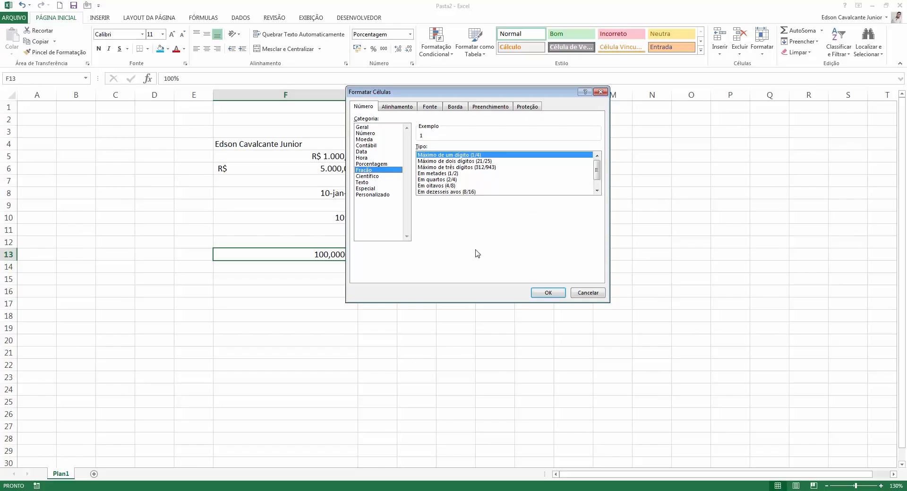
pyautogui.click(451, 186)
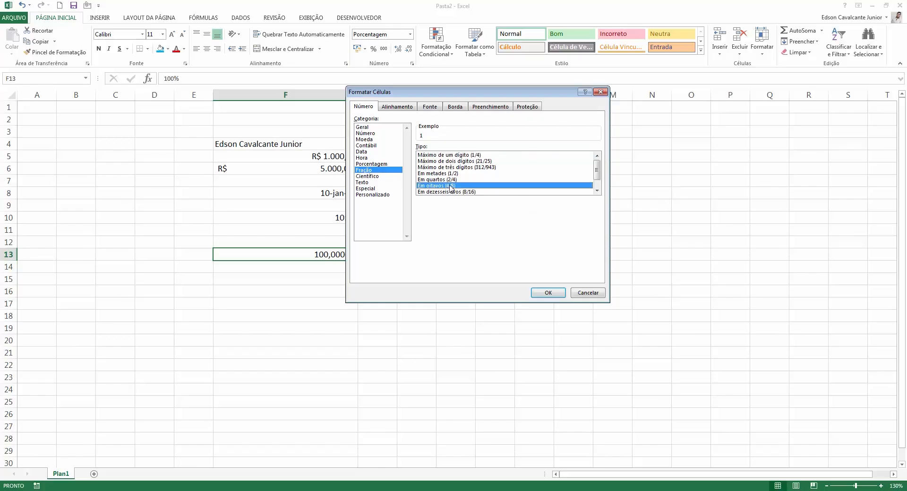
pyautogui.click(597, 190)
pyautogui.click(597, 190)
pyautogui.click(518, 186)
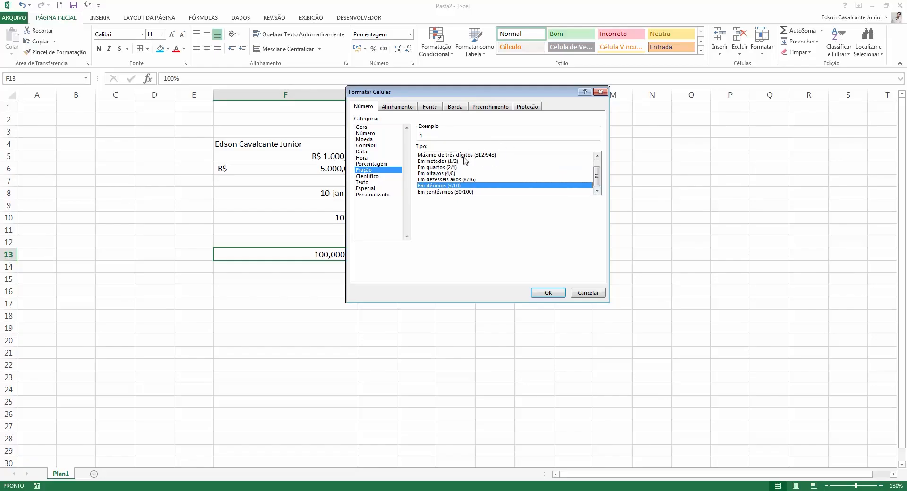
# Preview Científico with 2 decimals, then the Texto category.
pyautogui.click(368, 176)
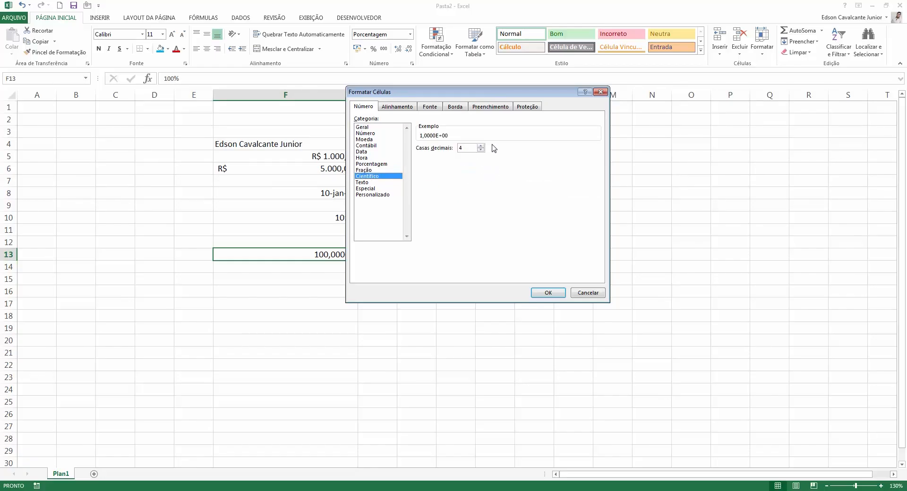
pyautogui.moveTo(481, 89); pyautogui.dragTo(595, 83)
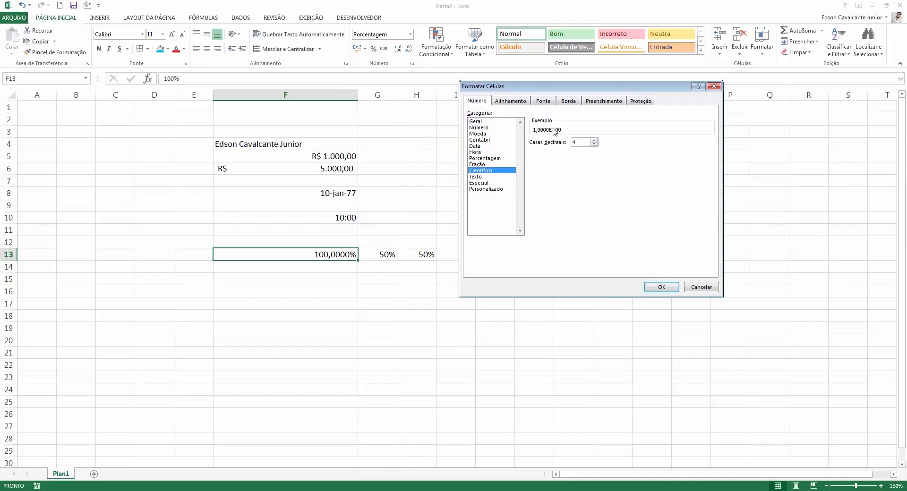
pyautogui.click(594, 144)
pyautogui.click(593, 144)
pyautogui.click(498, 178)
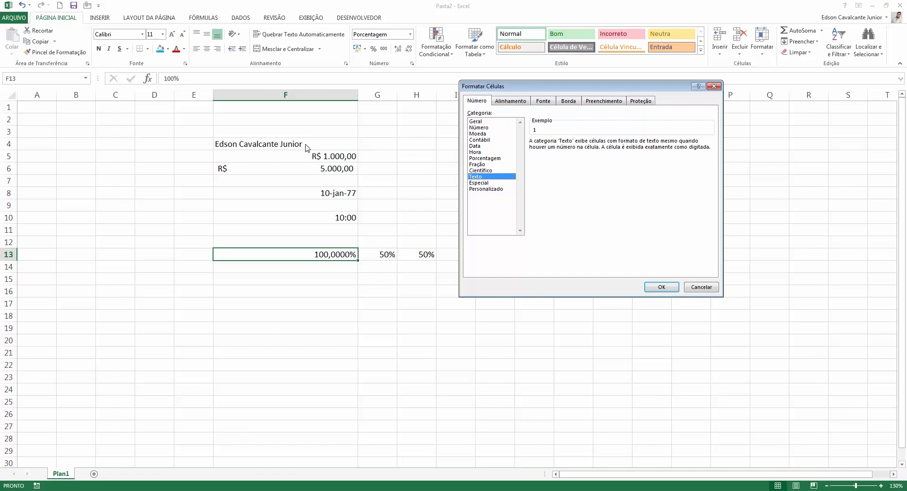
# Browse Geral and the Especial CEP, CEP + 3, Telefone and CIC formats.
pyautogui.click(477, 122)
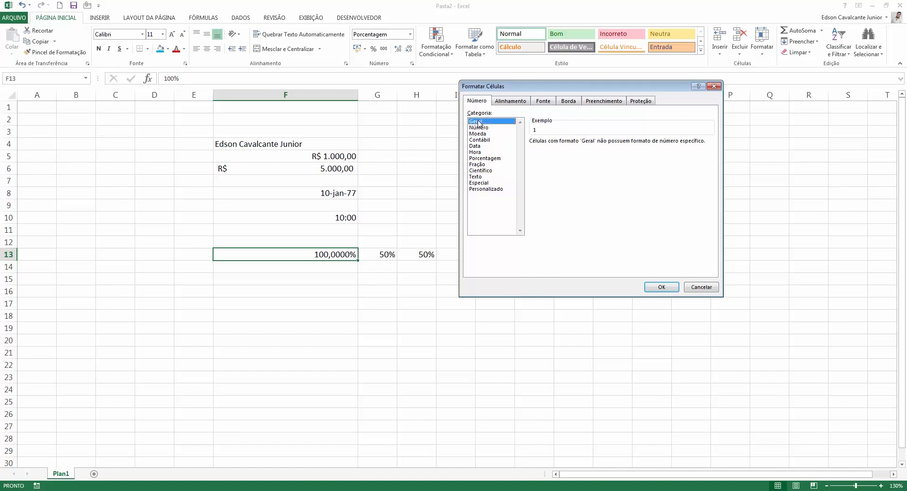
pyautogui.click(492, 178)
pyautogui.click(491, 184)
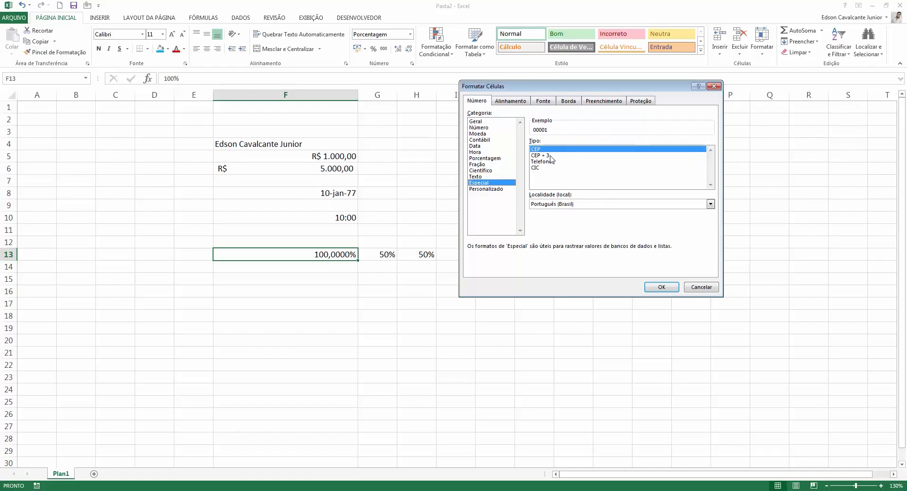
pyautogui.click(569, 155)
pyautogui.click(573, 150)
pyautogui.click(559, 162)
pyautogui.click(552, 168)
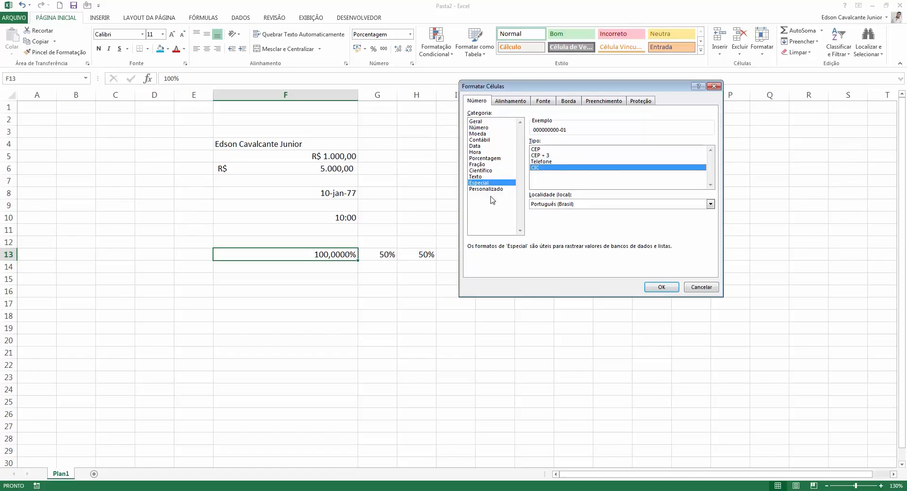
# Preview the hh:mm:ss, R$ #.##0,00 and [h]:mm:ss custom codes, then cancel.
pyautogui.click(486, 189)
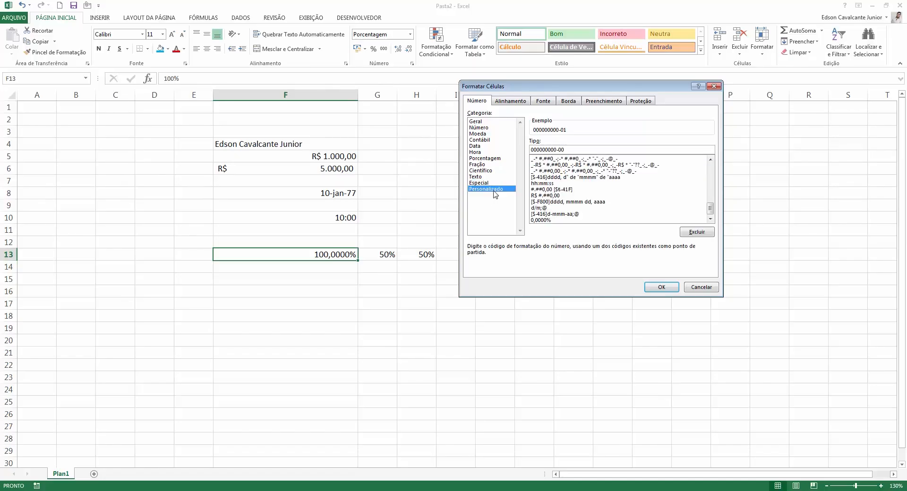
pyautogui.click(582, 183)
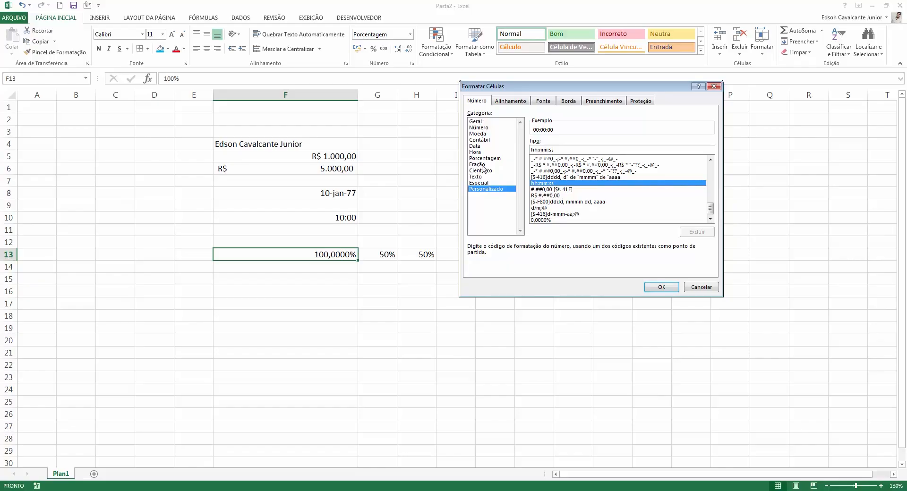
pyautogui.click(607, 197)
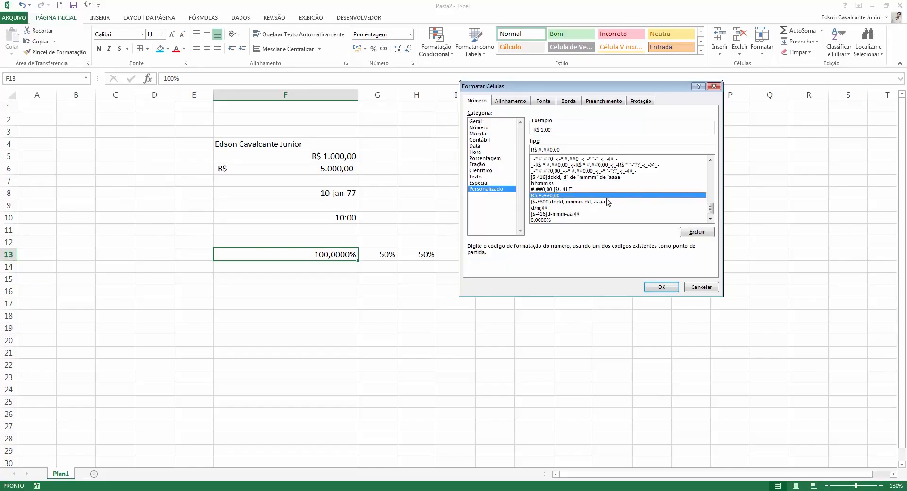
pyautogui.moveTo(711, 209)
pyautogui.mouseDown()
pyautogui.moveTo(715, 180)
pyautogui.moveTo(722, 202)
pyautogui.mouseUp()
pyautogui.click(559, 184)
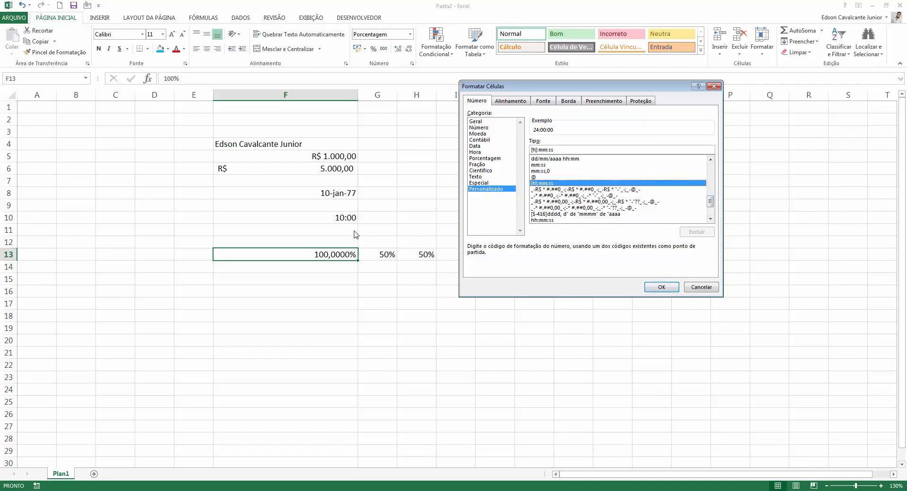
pyautogui.click(700, 287)
# Enter the time 10:00 in cell F15.
pyautogui.moveTo(332, 224); pyautogui.dragTo(332, 218)
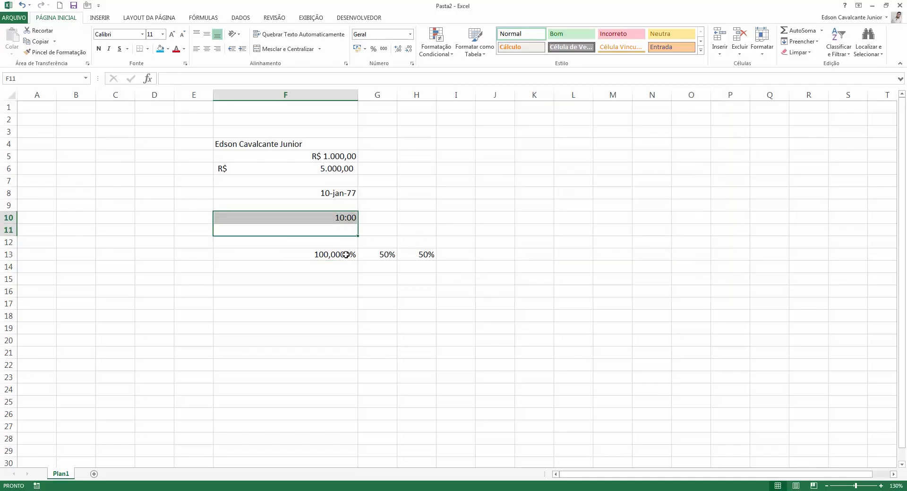
pyautogui.click(348, 279)
pyautogui.write('10:00')
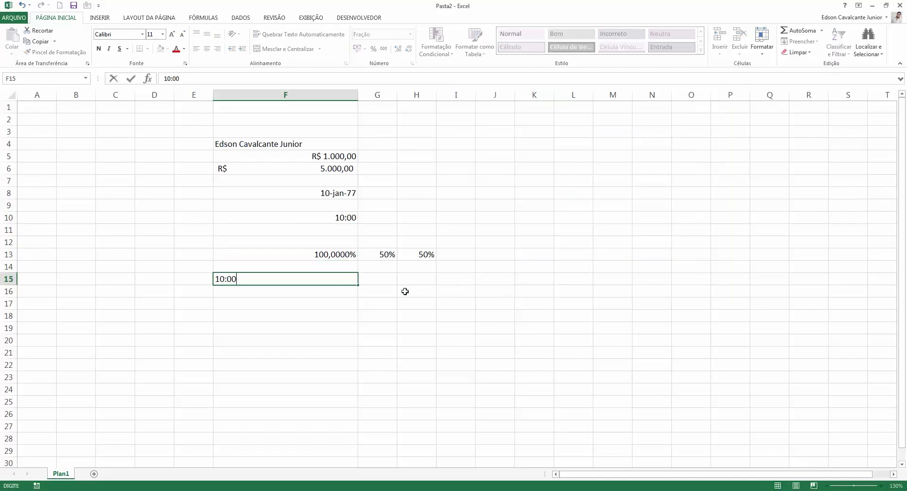
pyautogui.press('Return')
# Inspect F15's hh:mm custom format and close without changes.
pyautogui.click(272, 282)
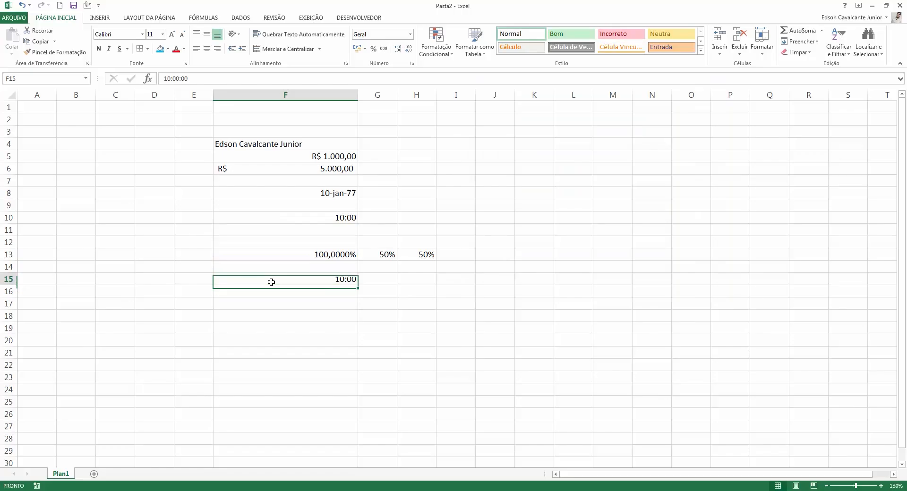
pyautogui.click(411, 63)
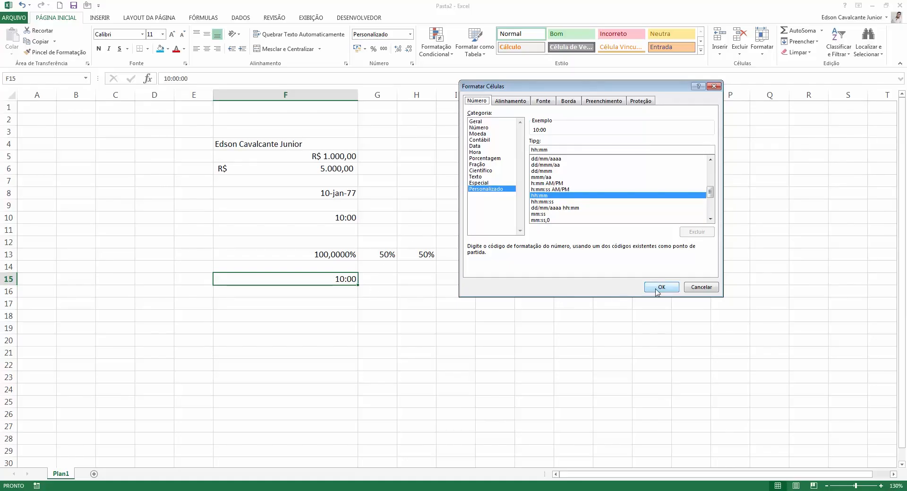
pyautogui.click(701, 287)
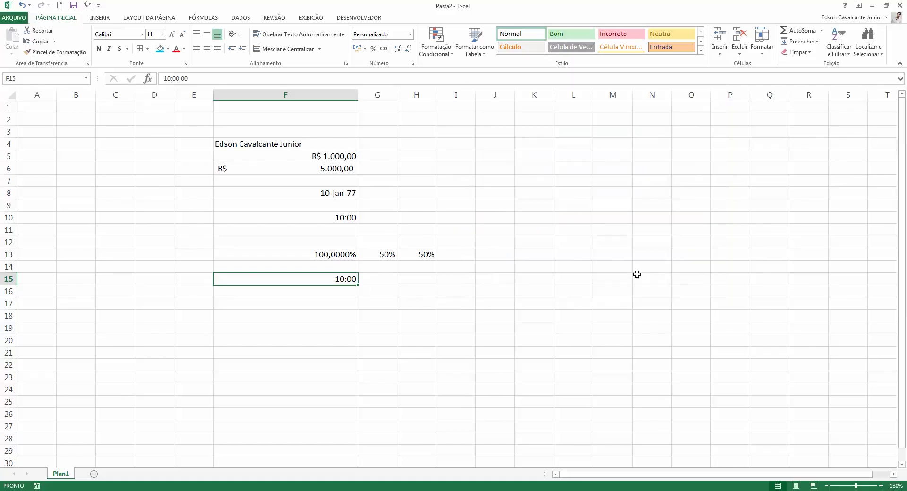
pyautogui.click(346, 315)
# Enter the duration 0:15 in cell F18.
pyautogui.write('R')
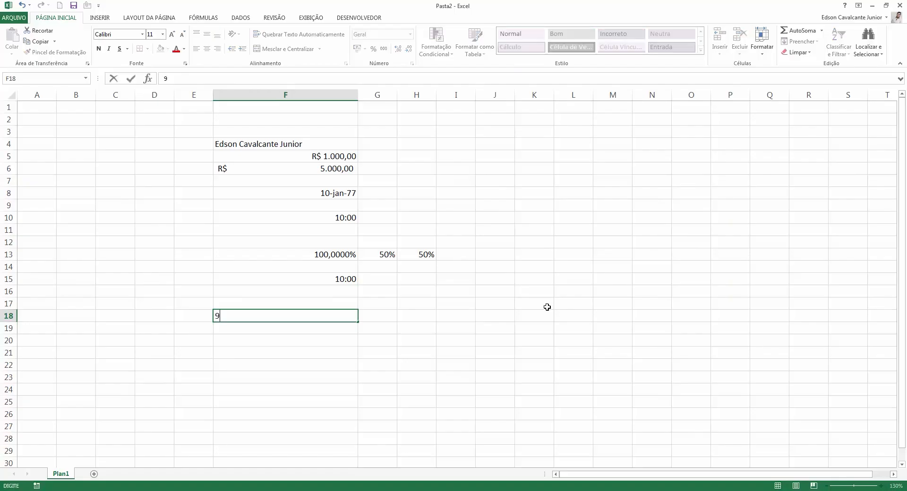
pyautogui.press('Escape')
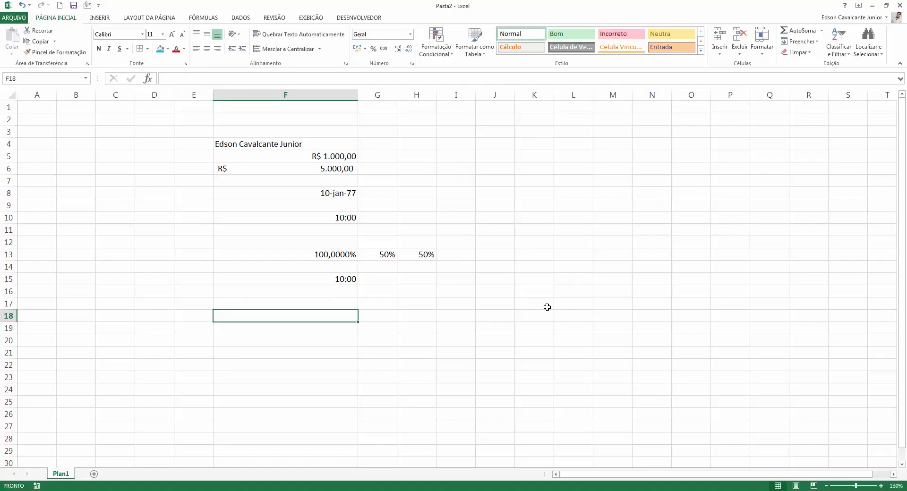
pyautogui.write('0:')
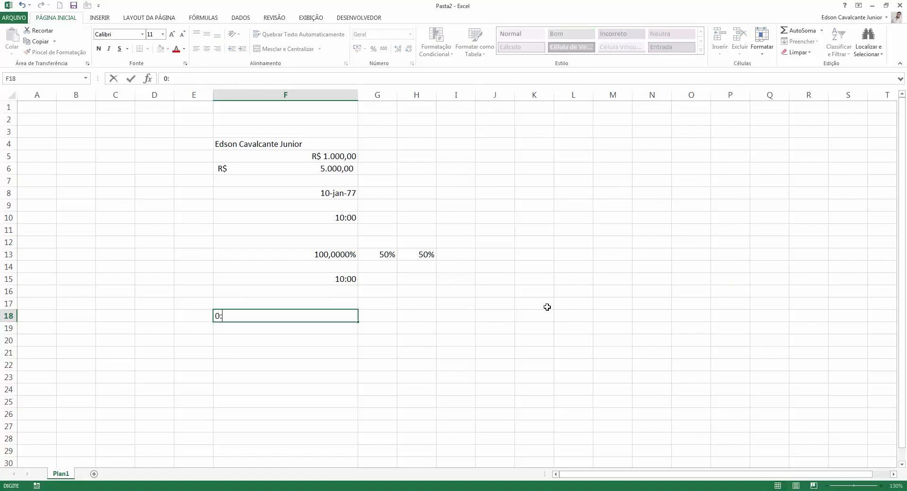
pyautogui.write('15')
pyautogui.press('Return')
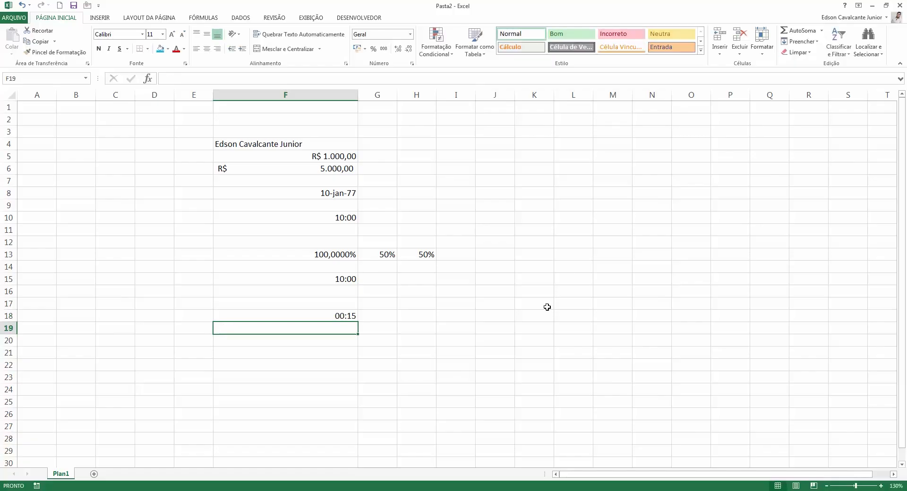
pyautogui.press('Up')
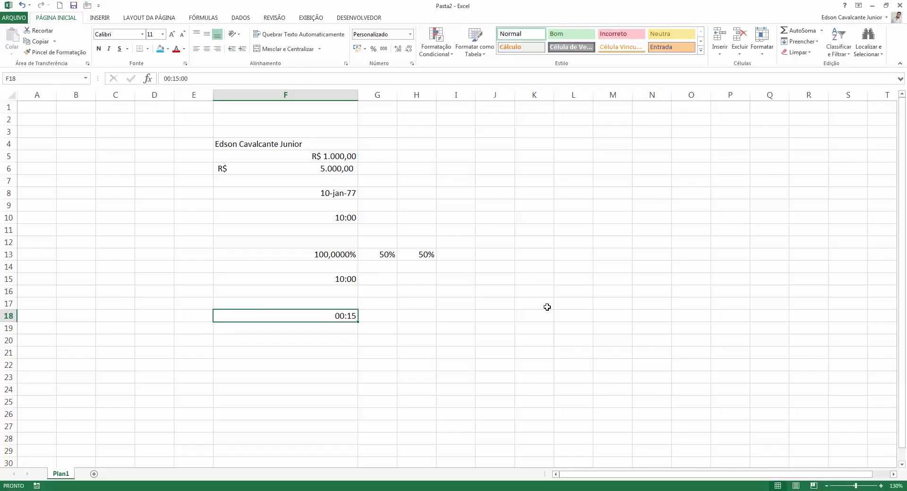
# Browse F18's custom formats and choose hh:mm:ss to preview 00:15:00.
pyautogui.click(410, 34)
pyautogui.click(412, 277)
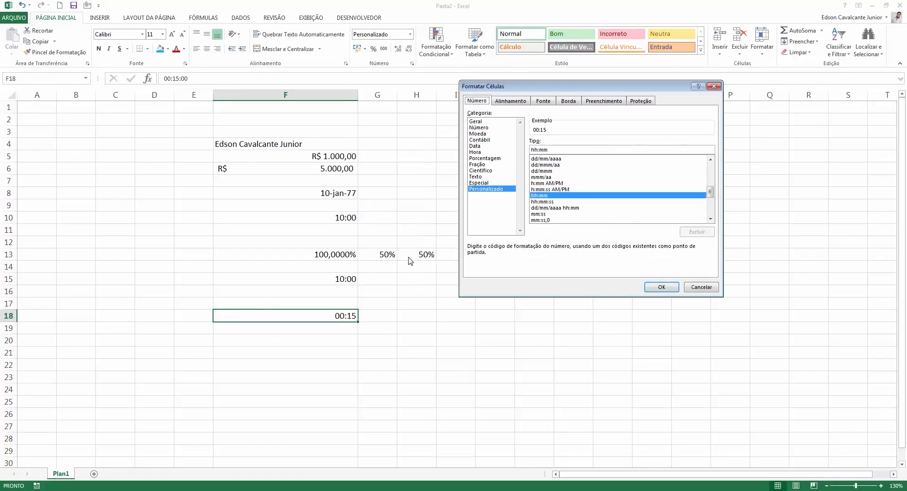
pyautogui.scroll(3, 580, 186)
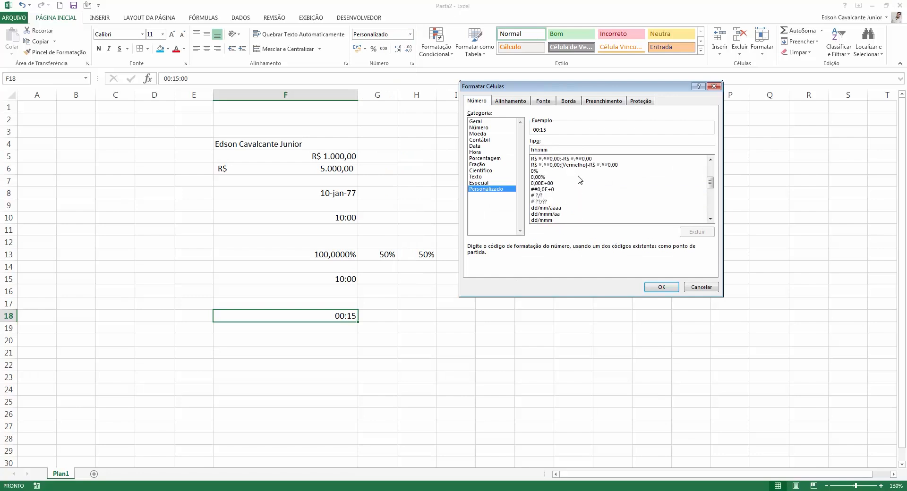
pyautogui.scroll(4, 556, 201)
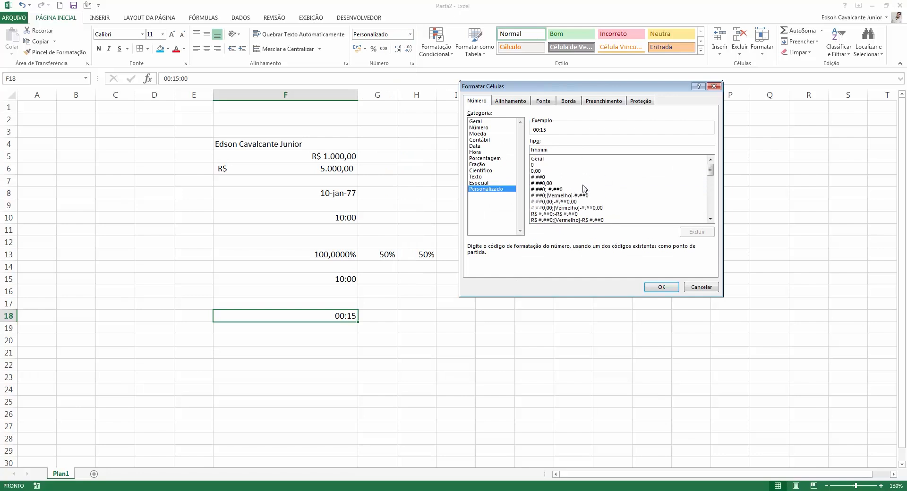
pyautogui.click(596, 195)
pyautogui.scroll(-4, 604, 198)
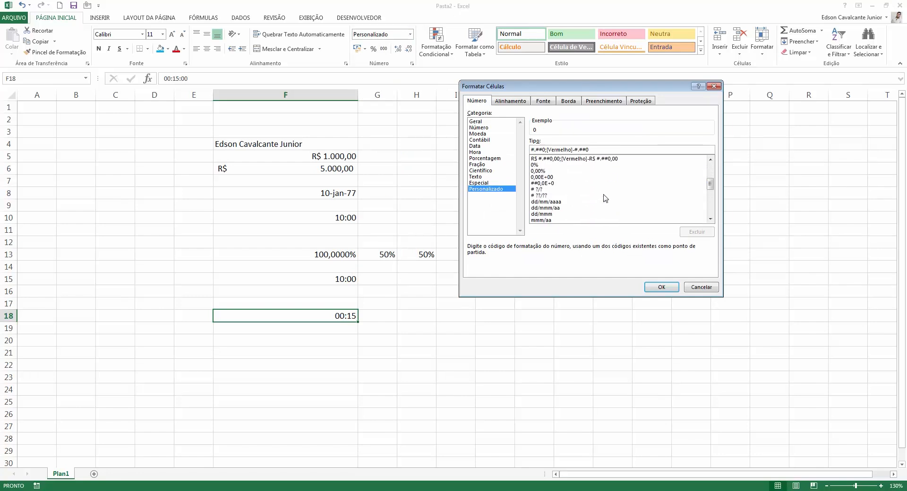
pyautogui.scroll(-4, 605, 199)
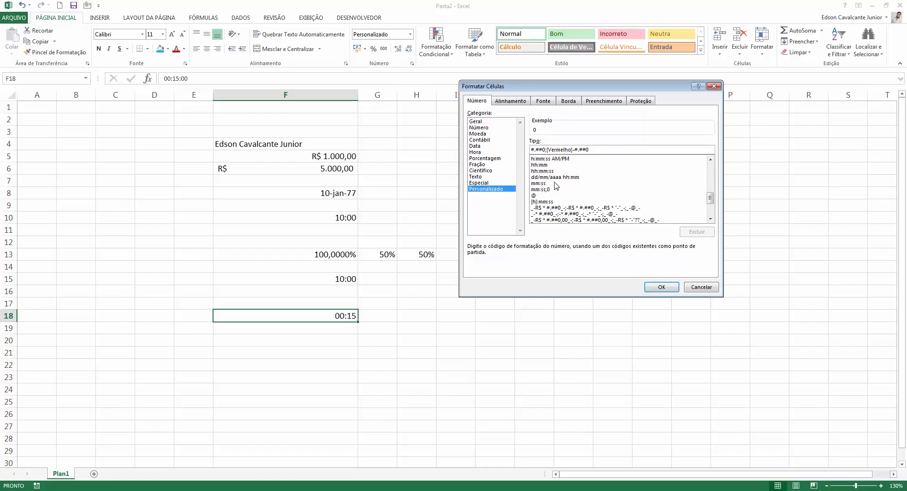
pyautogui.scroll(-3, 556, 186)
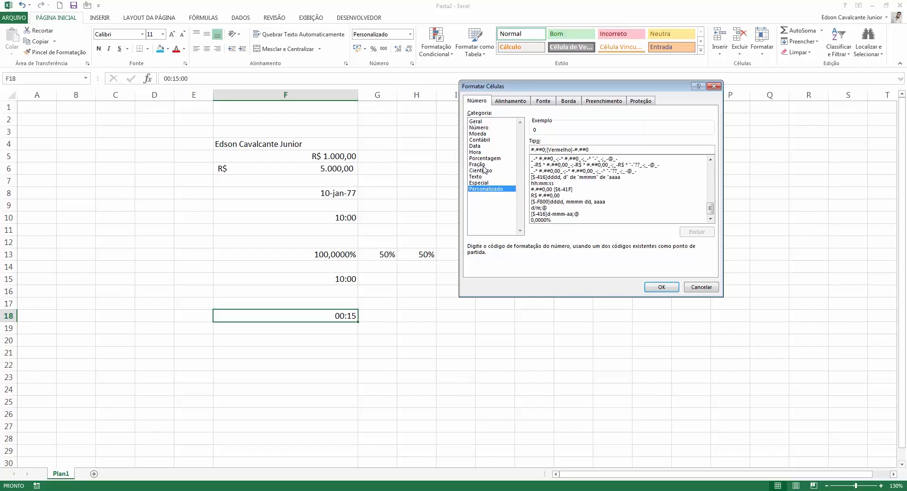
pyautogui.click(593, 208)
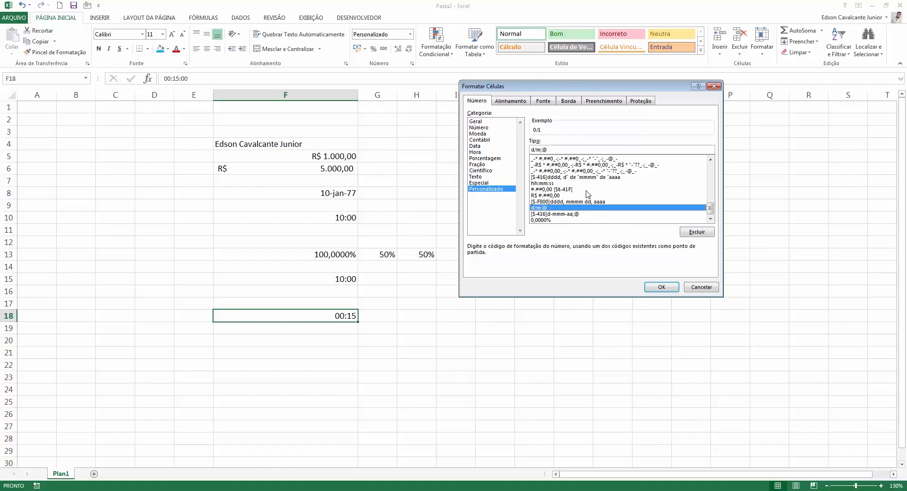
pyautogui.scroll(3, 588, 194)
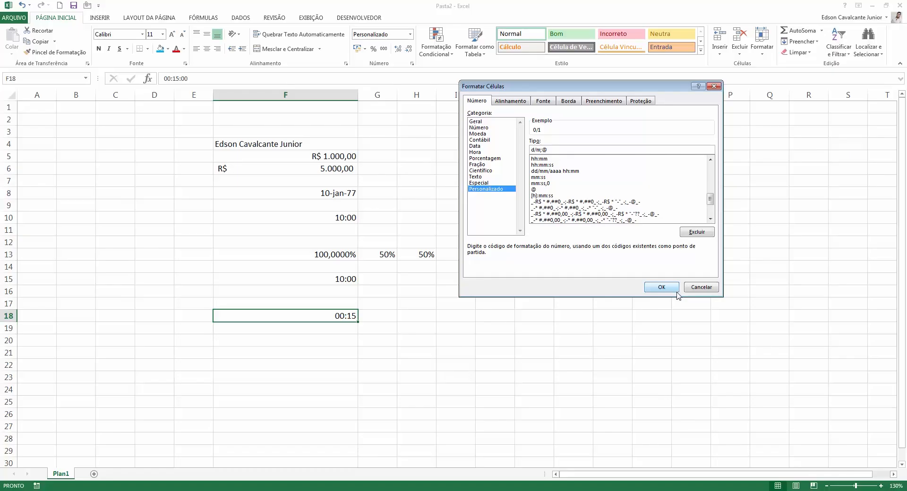
pyautogui.click(573, 165)
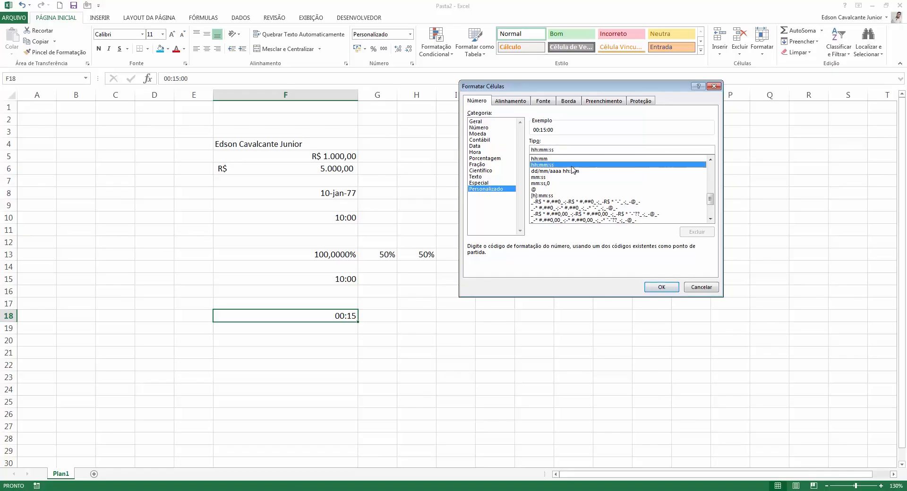